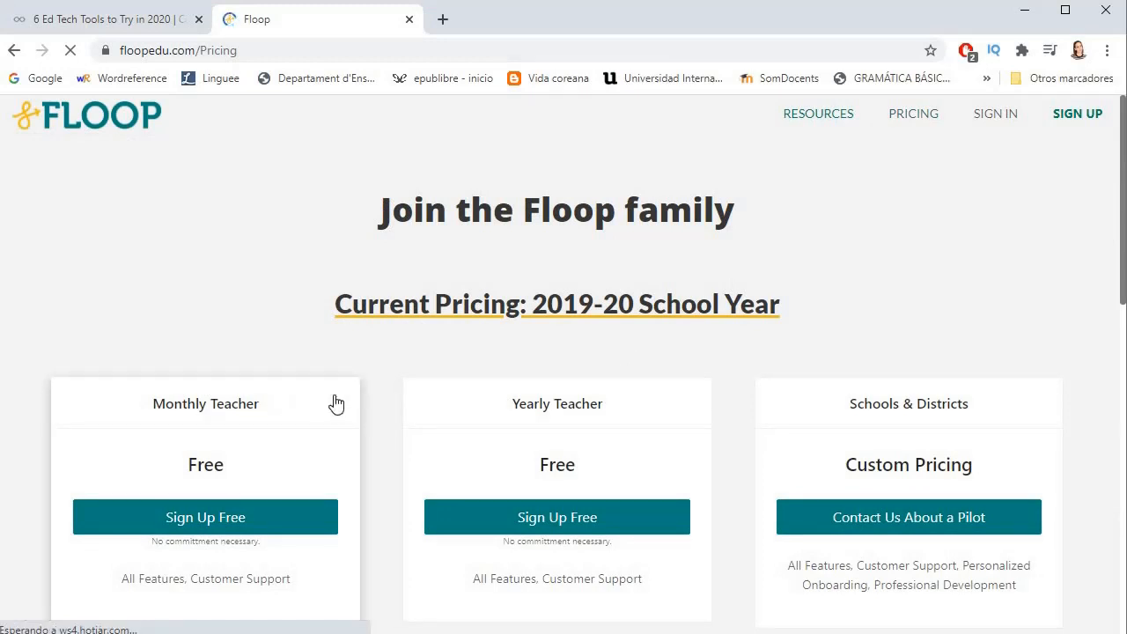
# - Sign up for the free yearly plan as a teacher and create the profile with full name, school name and accepted Terms of Use
pyautogui.click(552, 518)
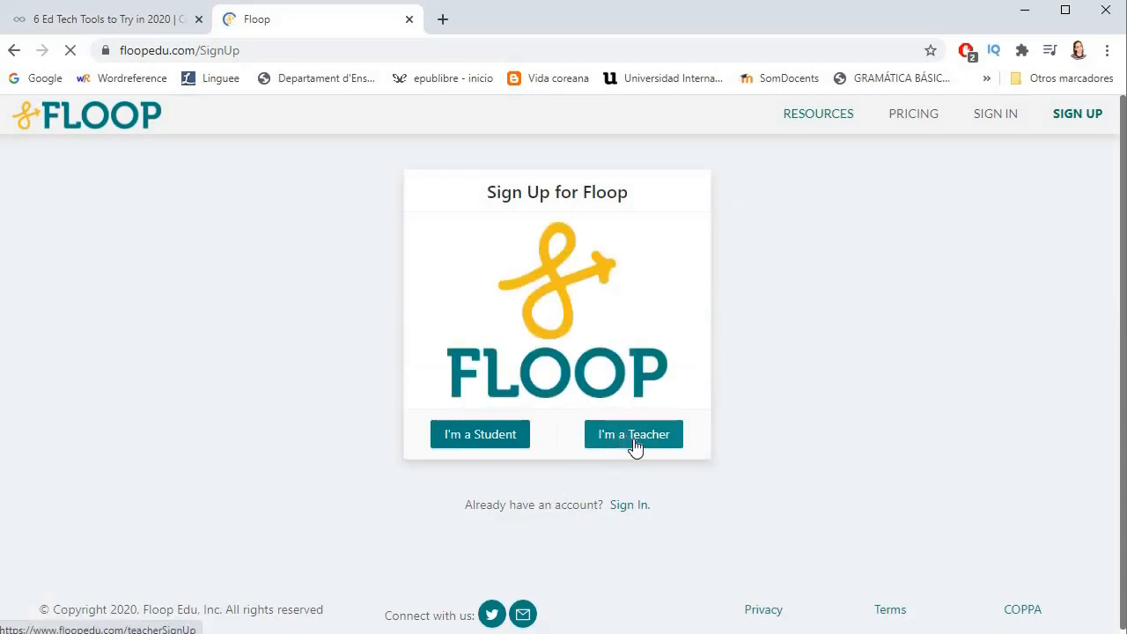
pyautogui.click(635, 447)
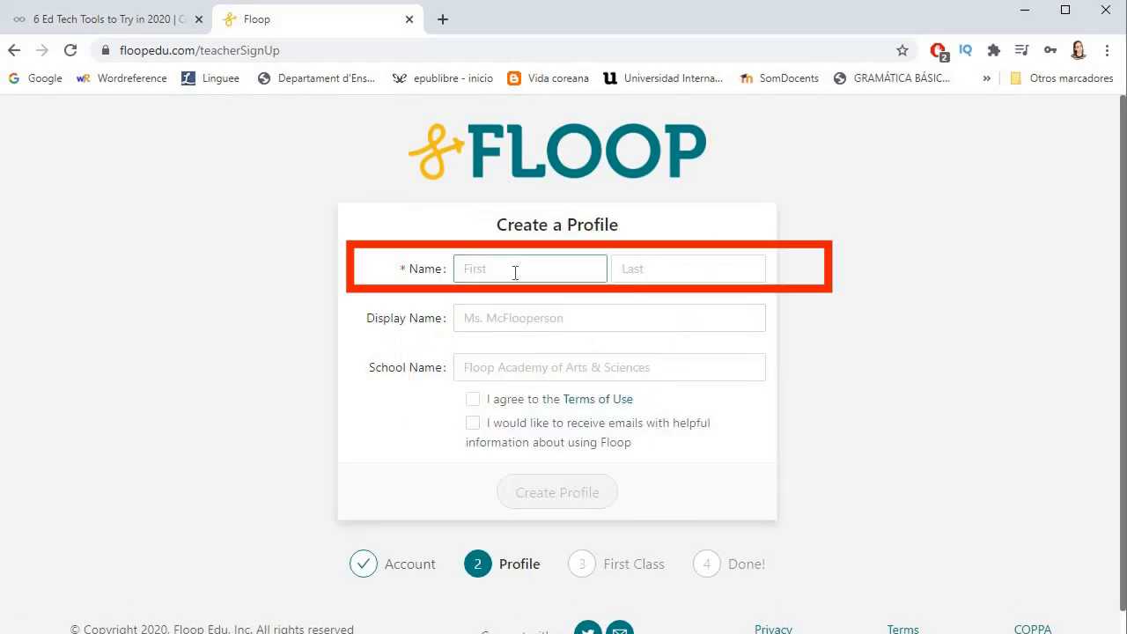
pyautogui.click(516, 271)
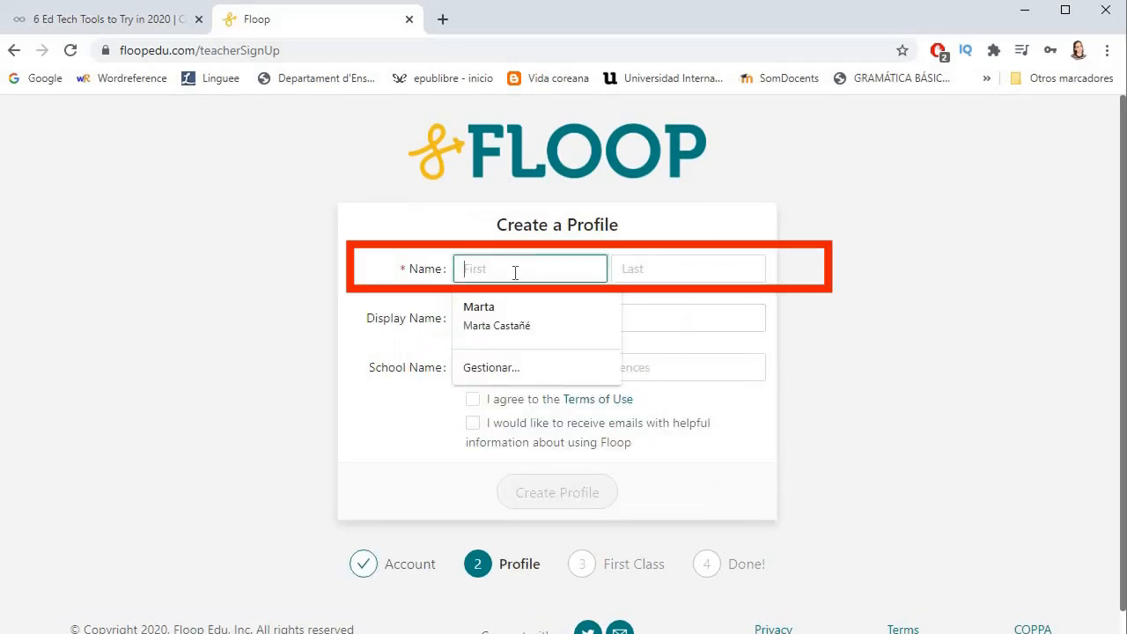
pyautogui.click(491, 303)
pyautogui.click(559, 367)
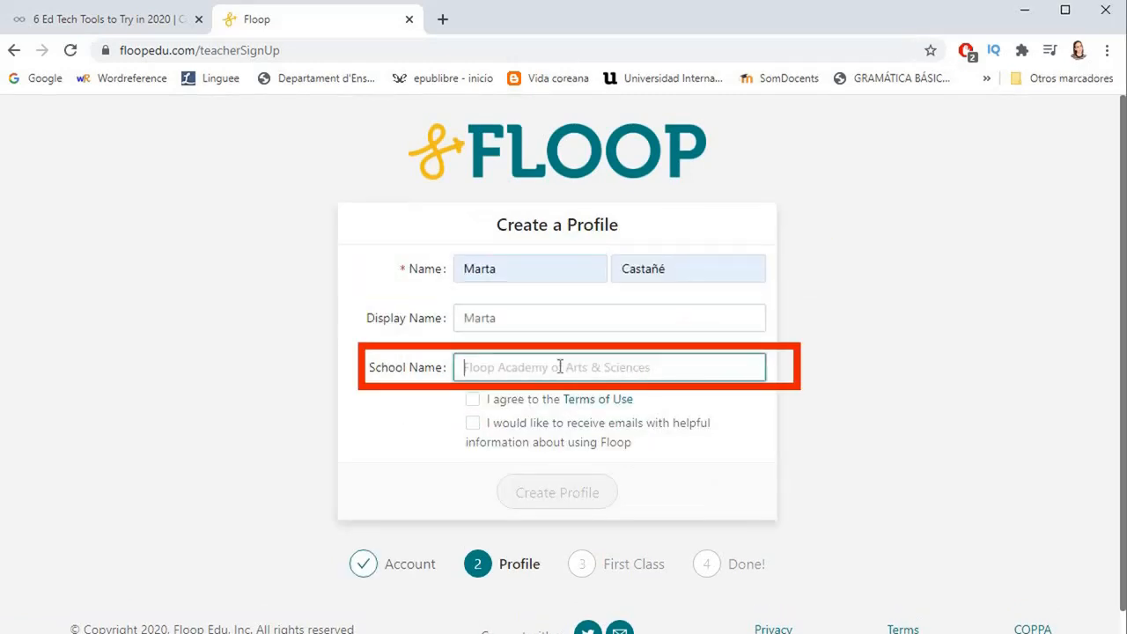
pyautogui.click(473, 399)
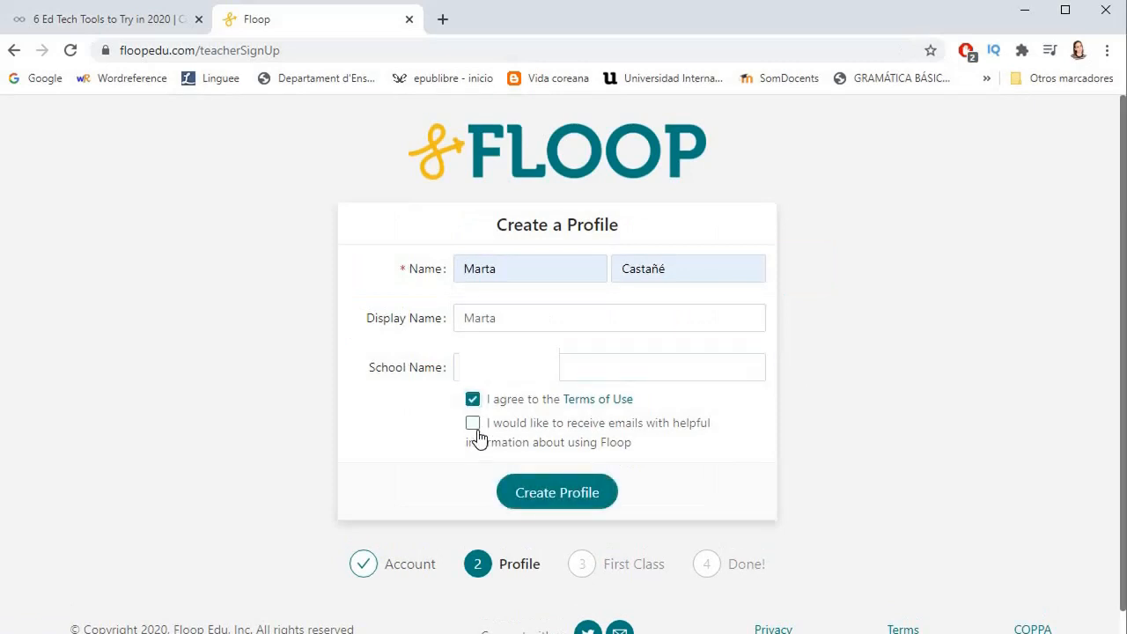
pyautogui.click(564, 492)
# - Create the first class named "4t", marked as having students under 13, and continue to the dashboard
pyautogui.click(547, 273)
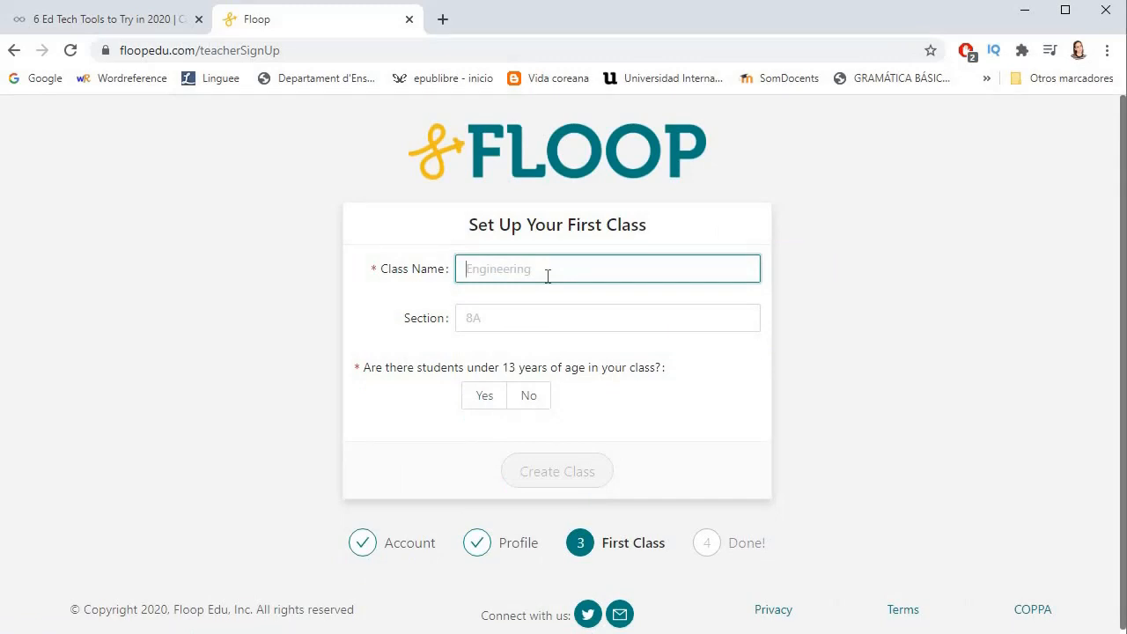
pyautogui.write('4t')
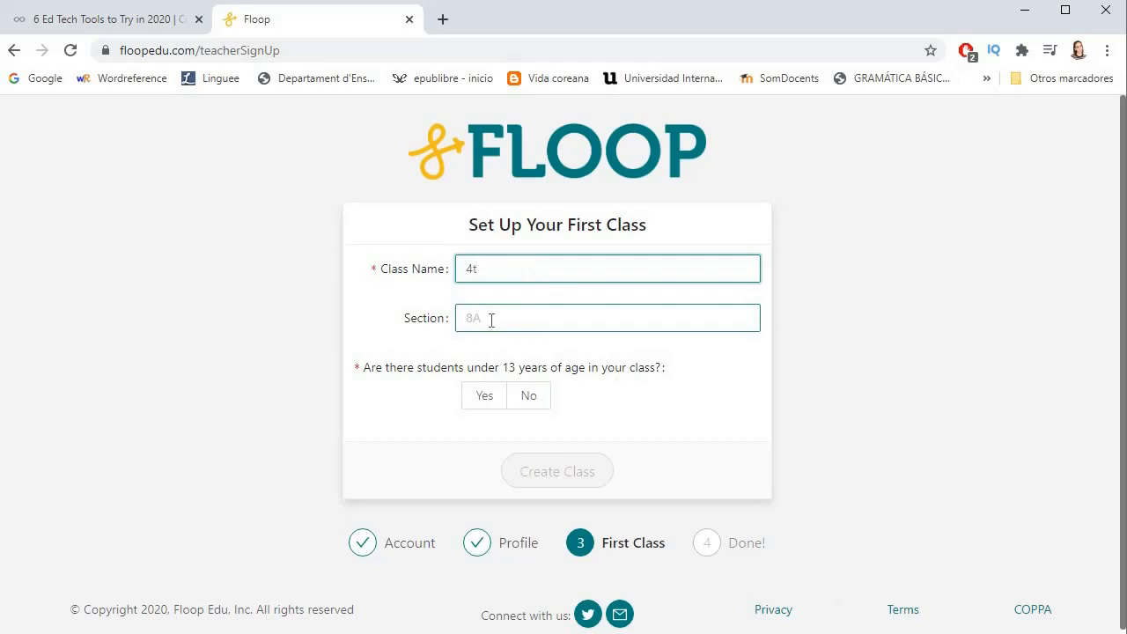
pyautogui.click(489, 404)
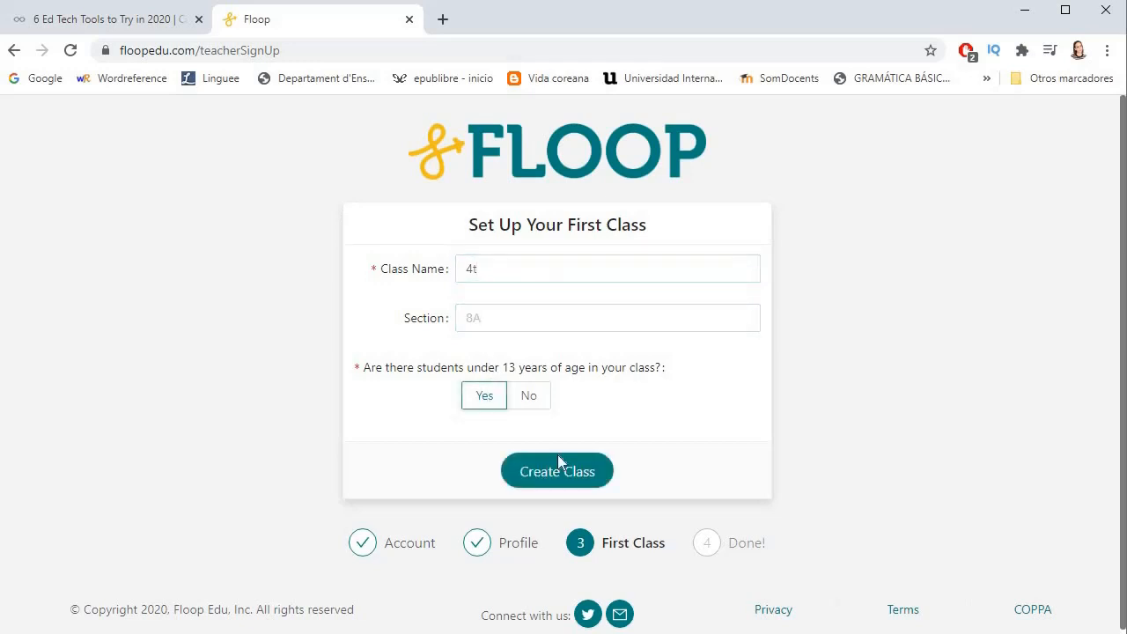
pyautogui.click(564, 482)
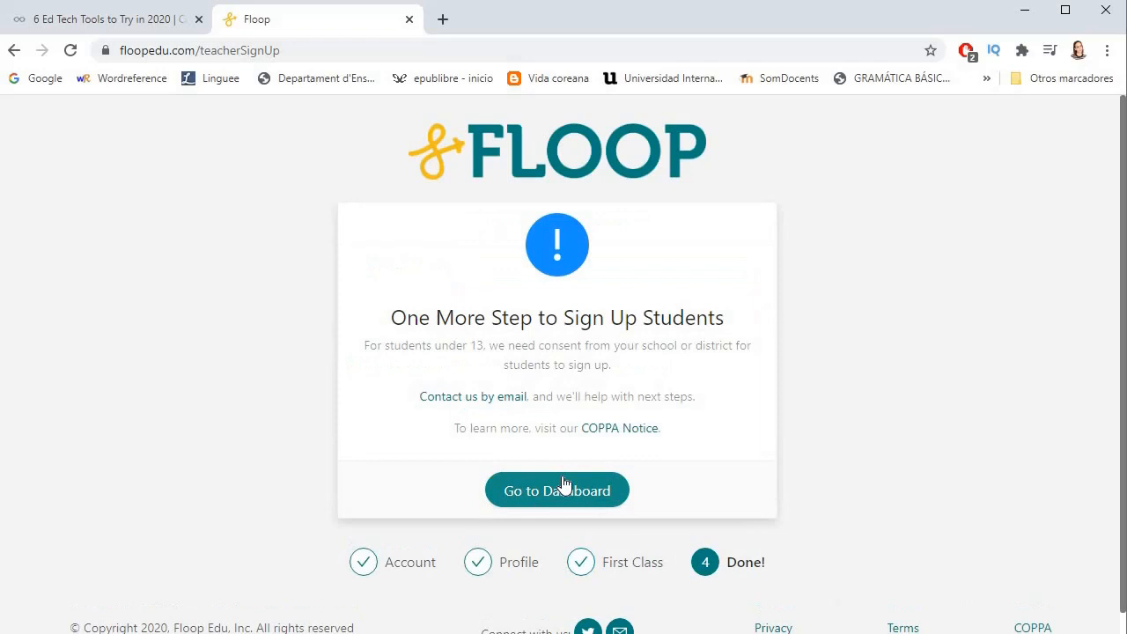
pyautogui.click(563, 484)
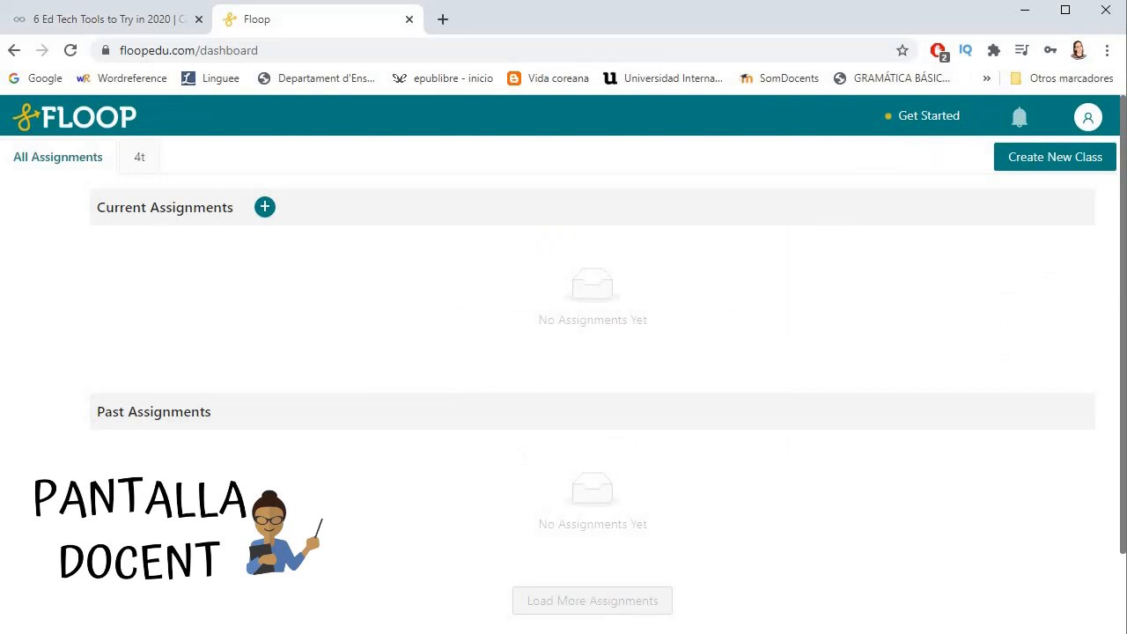
# - Open the student list of class 4t and highlight its enroll code
pyautogui.click(141, 164)
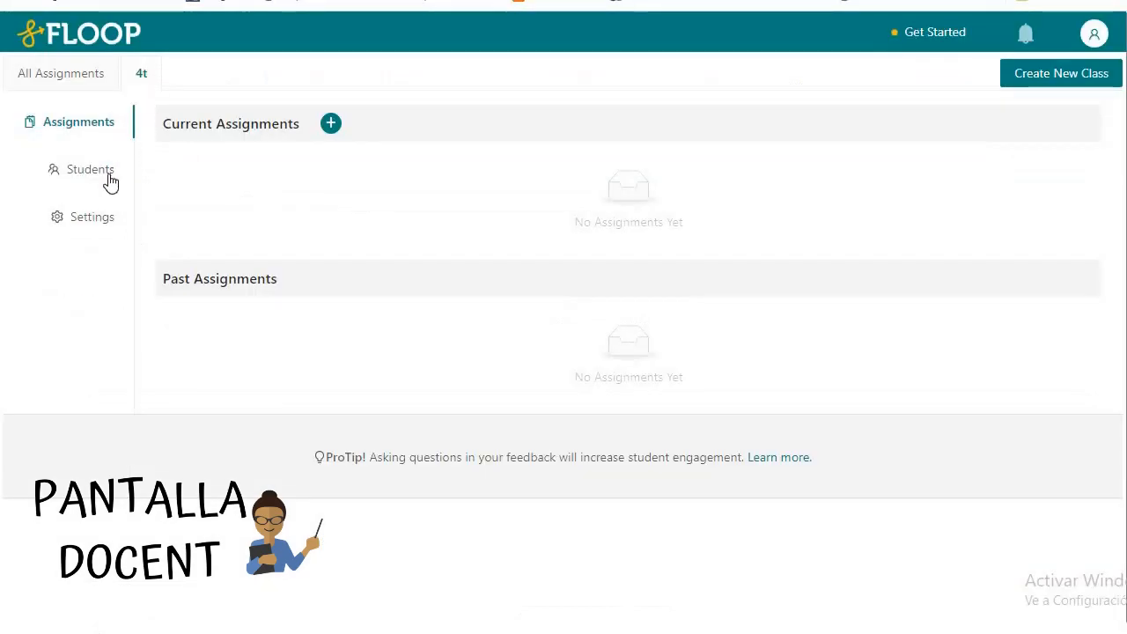
pyautogui.click(90, 170)
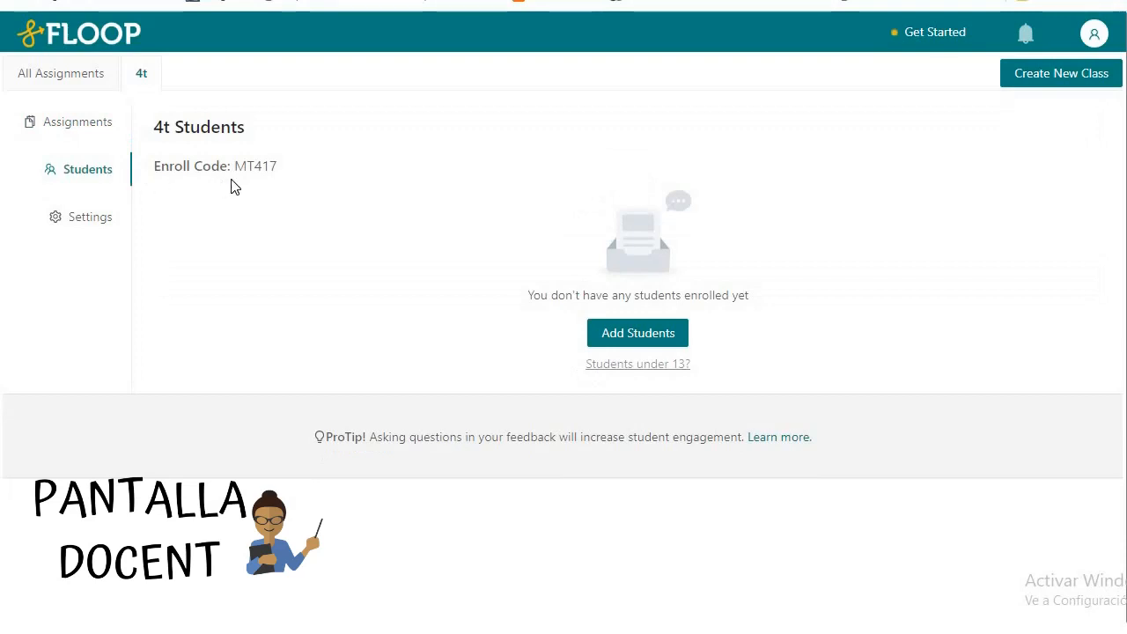
pyautogui.moveTo(236, 166); pyautogui.dragTo(290, 173)
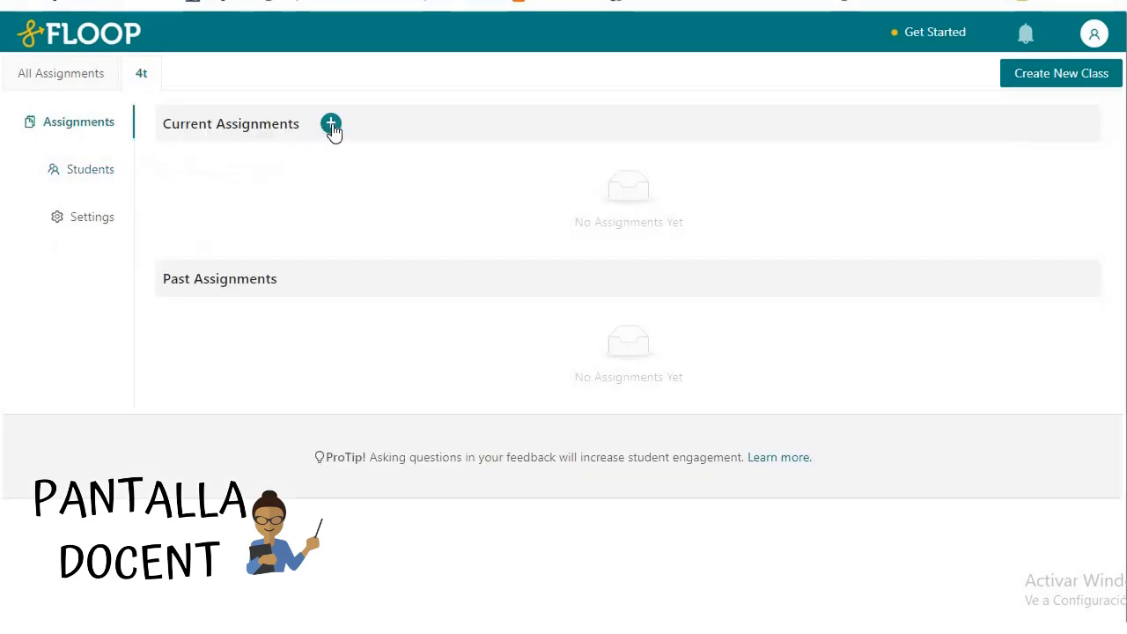
pyautogui.click(331, 126)
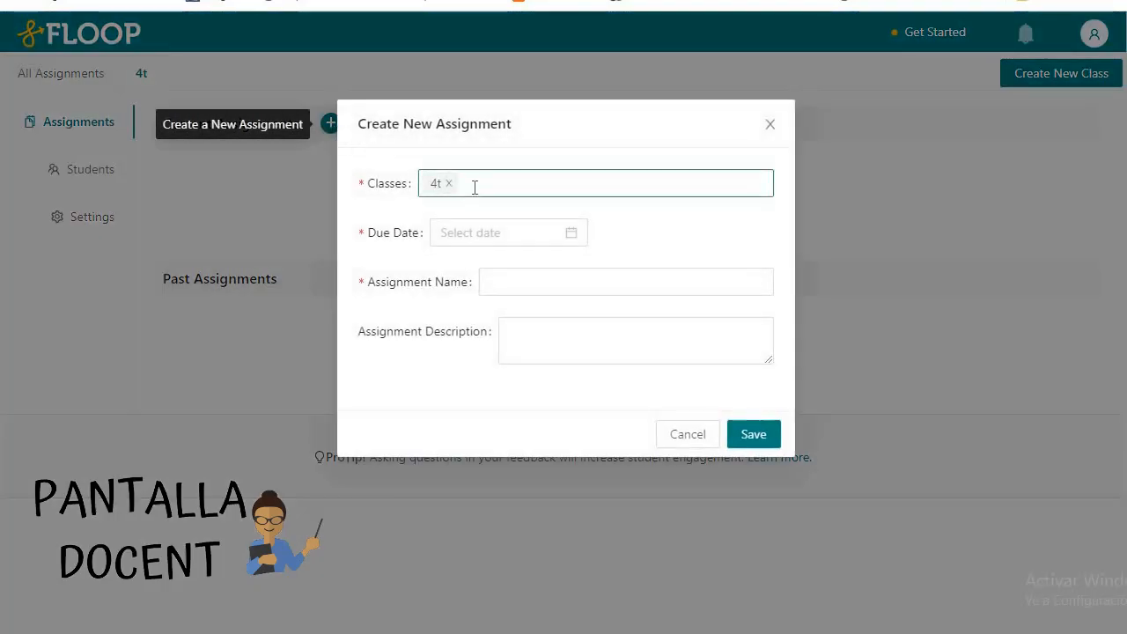
pyautogui.click(546, 232)
pyautogui.click(749, 506)
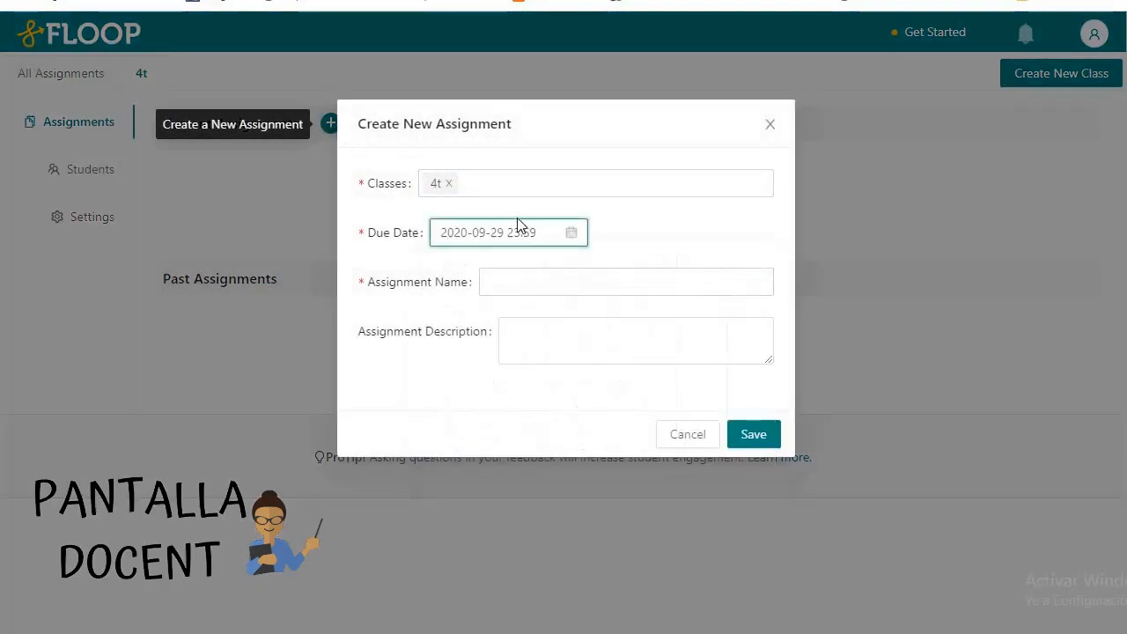
# - Name the assignment "Pàgina 49 llibre matemàtiques", describe it as "Exercicis 3,4 i 5 de la pàgina 49 del llibre", and save it
pyautogui.click(514, 278)
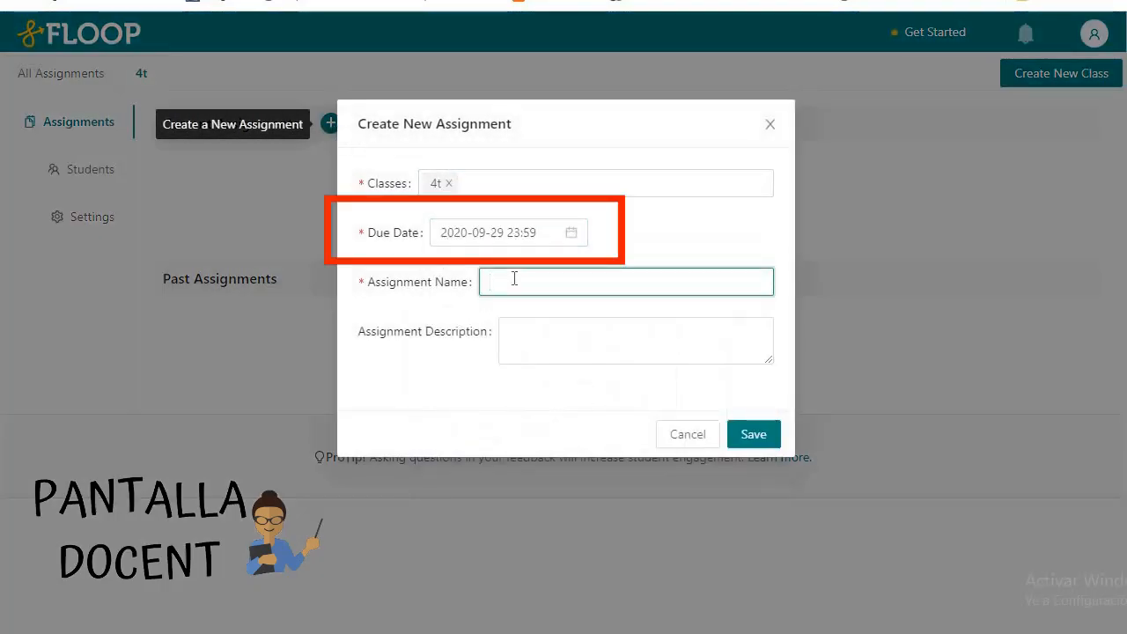
pyautogui.write('Pàgina 49 lli')
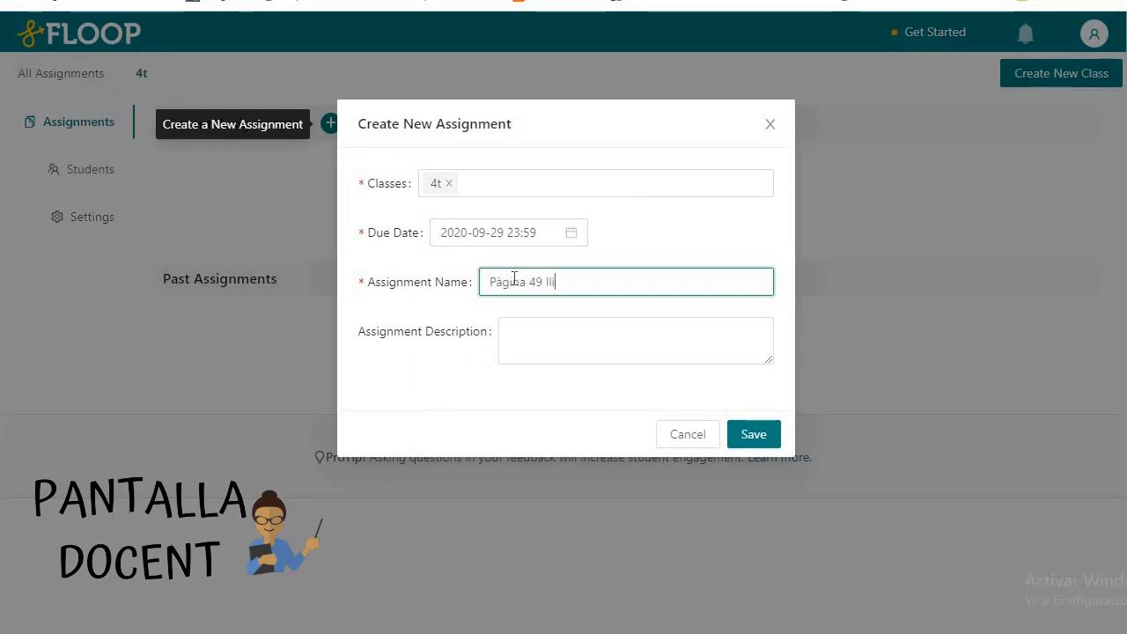
pyautogui.write('bre matemàtiques')
pyautogui.click(534, 331)
pyautogui.write('Exercicis 3,4 i 5 de la pàgina 49 del llibre')
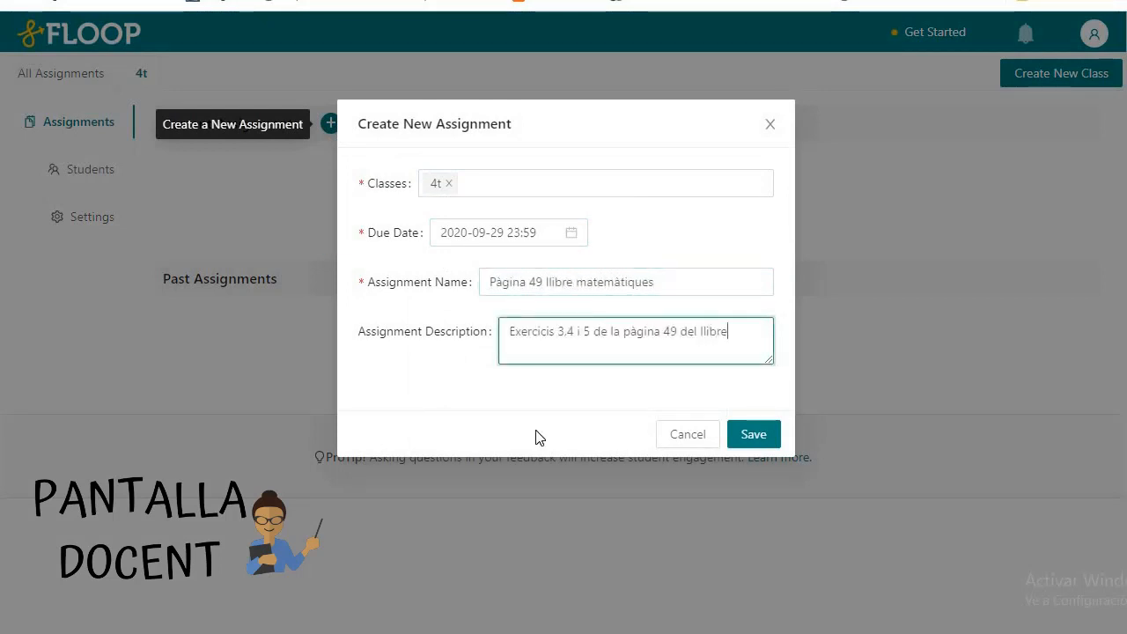
pyautogui.click(754, 434)
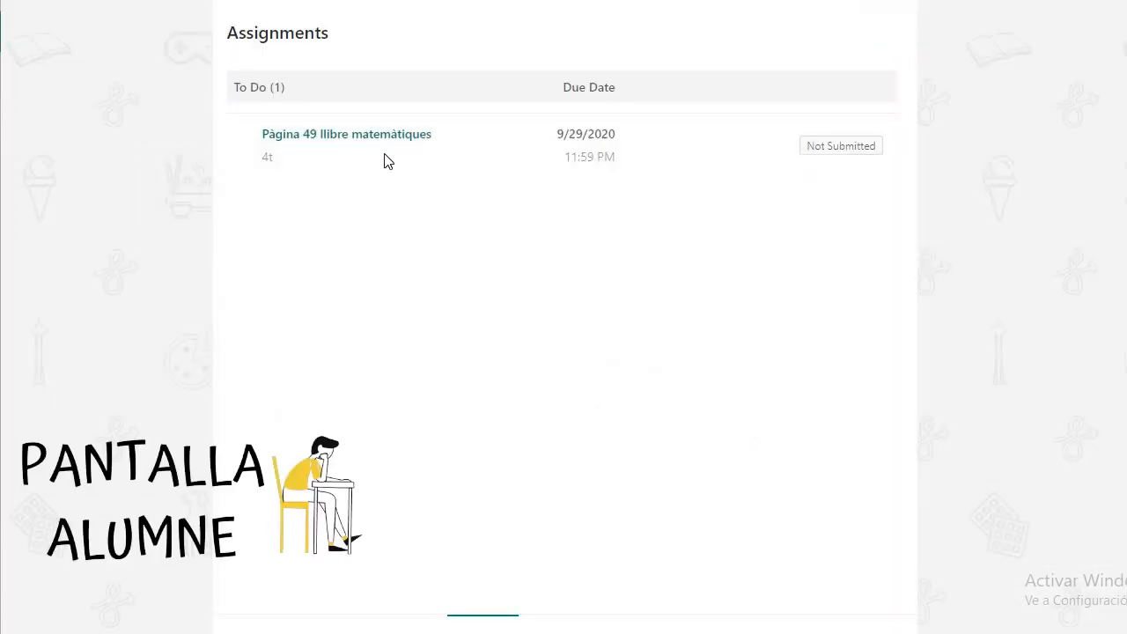
# - In the student account, upload the image 20200717_224853 to the assignment "Pàgina 49 llibre matemàtiques" and submit the work
pyautogui.click(384, 137)
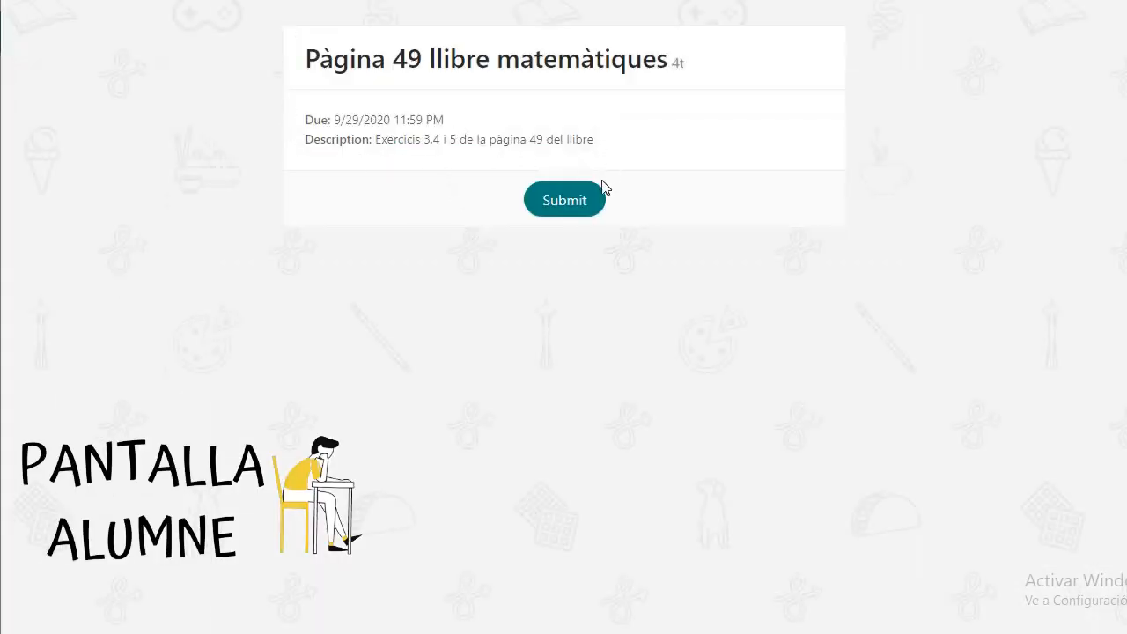
pyautogui.click(584, 208)
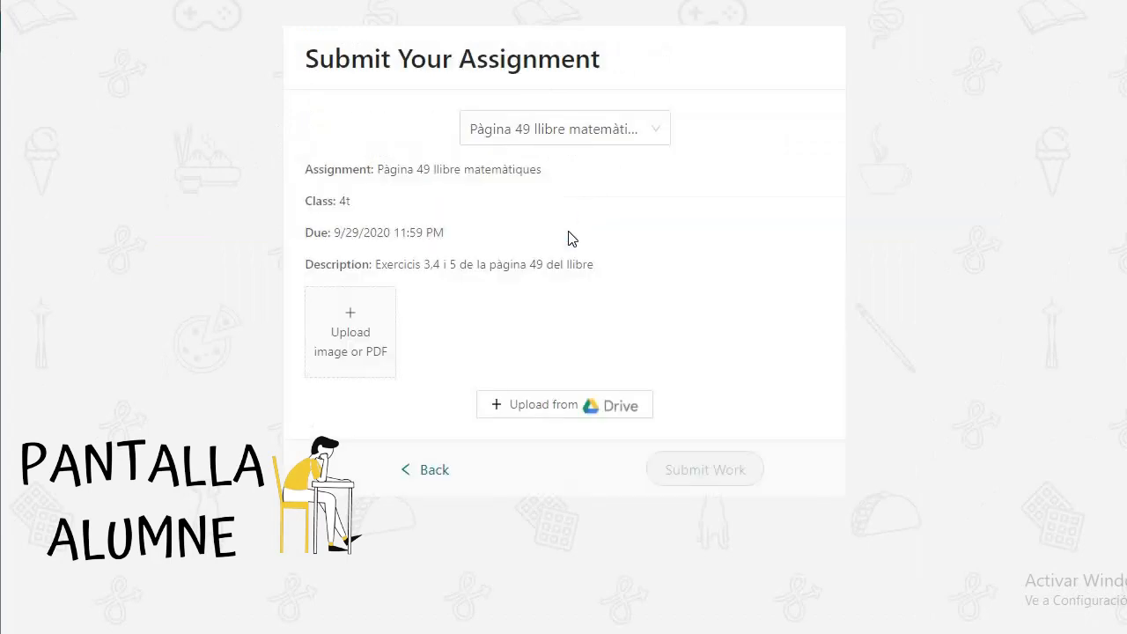
pyautogui.click(335, 347)
pyautogui.click(233, 188)
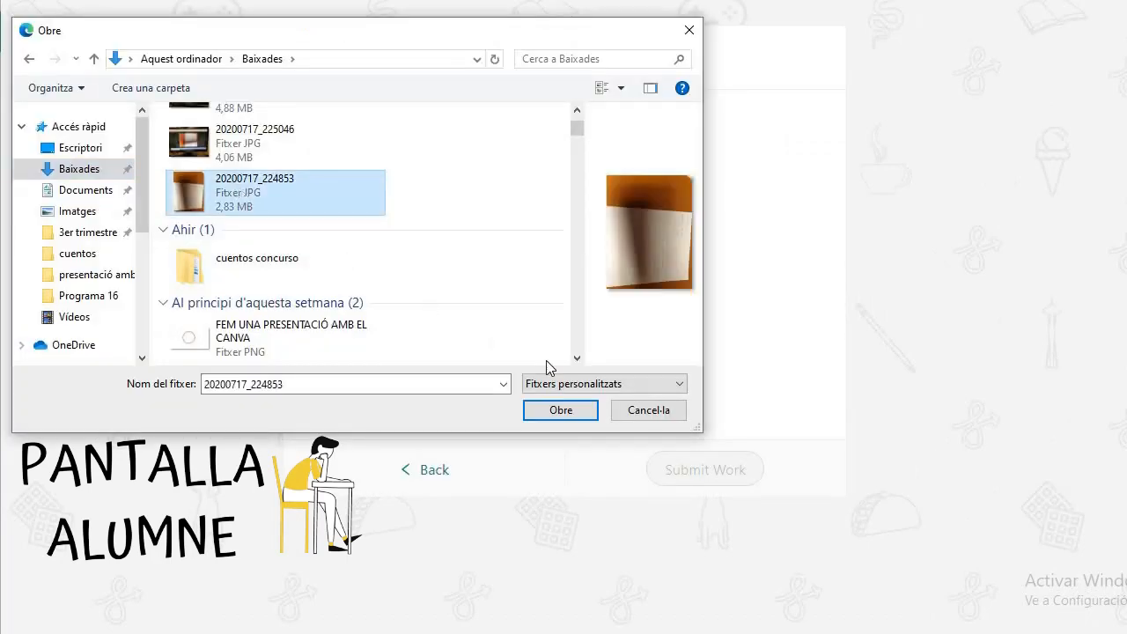
pyautogui.click(563, 412)
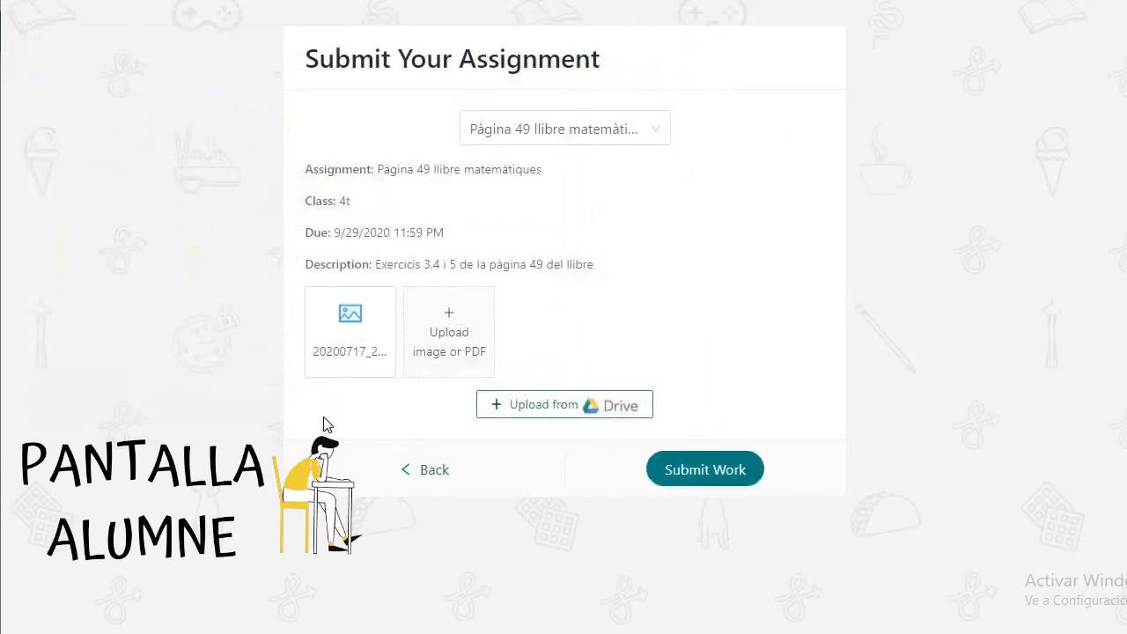
pyautogui.click(705, 485)
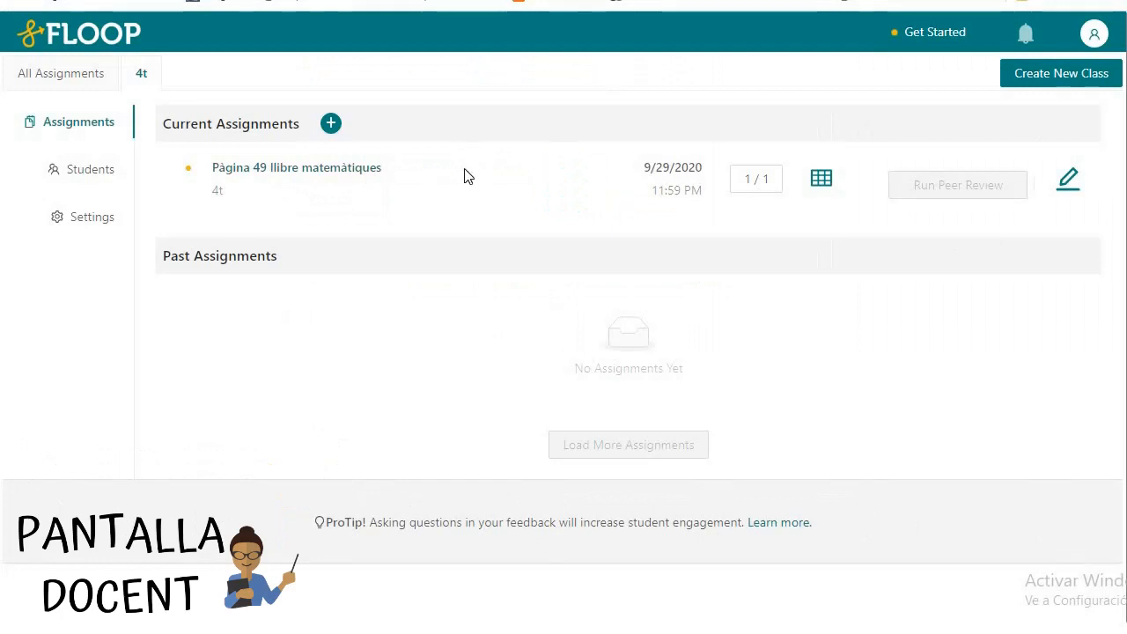
# - In the teacher account, open Alumne 1's submission for "Pàgina 49 llibre matemàtiques", rotate its image upright and save it
pyautogui.click(352, 179)
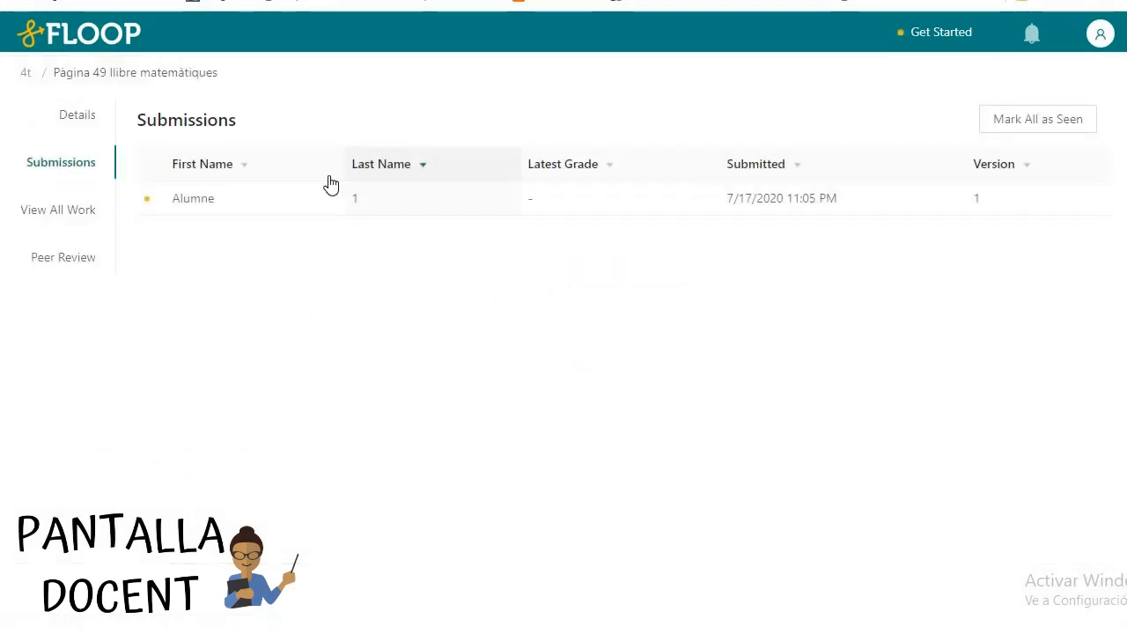
pyautogui.click(204, 214)
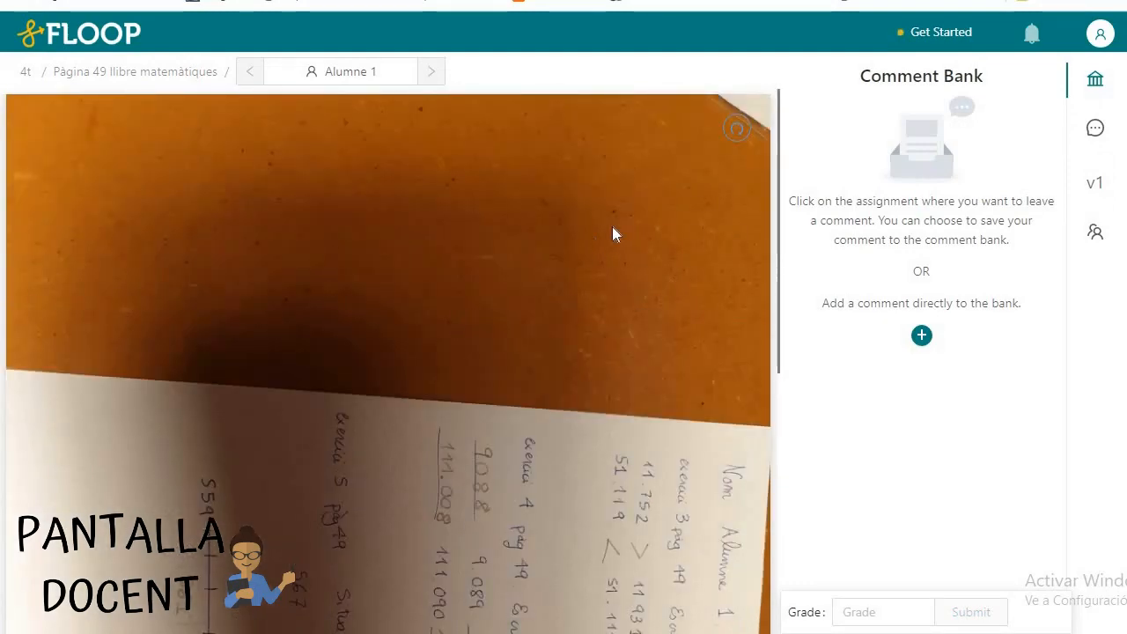
pyautogui.click(738, 133)
pyautogui.click(422, 186)
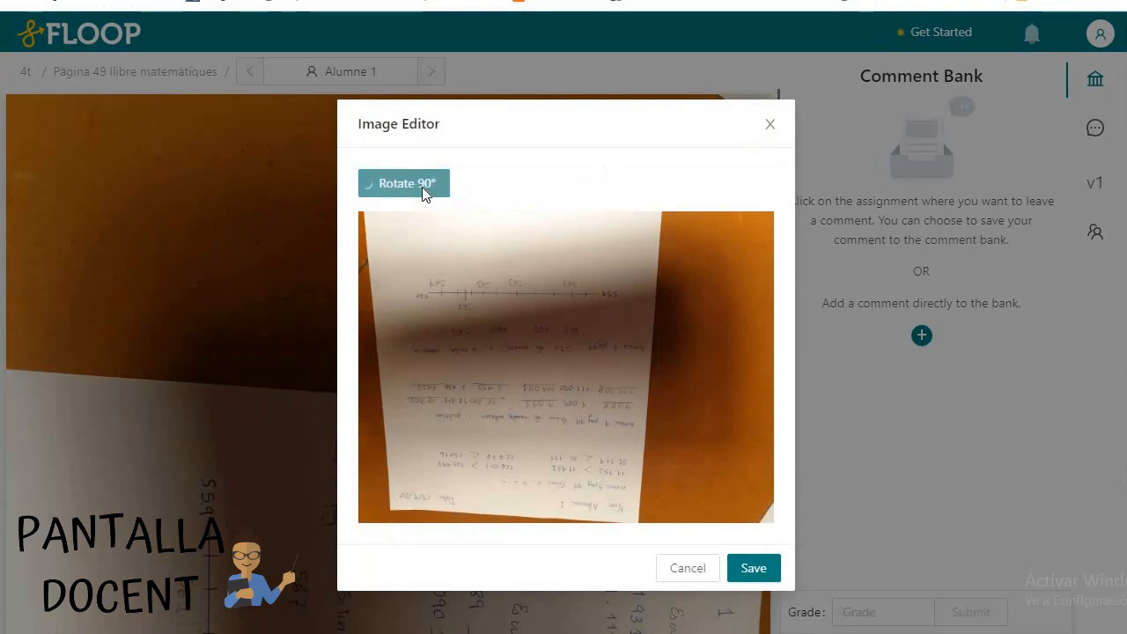
pyautogui.click(422, 186)
pyautogui.click(422, 187)
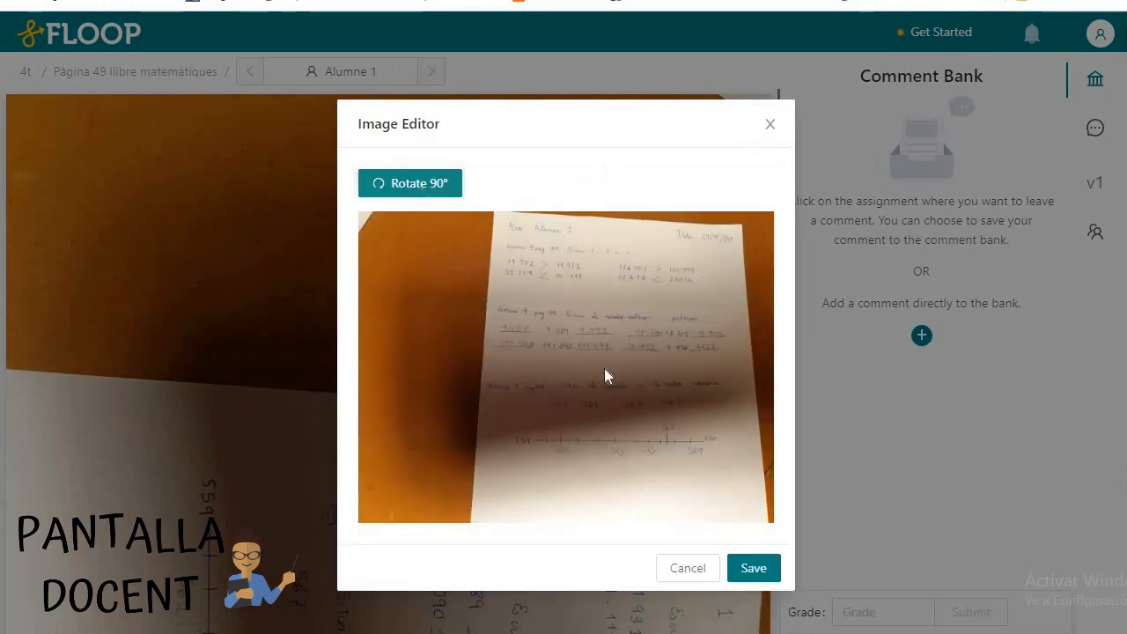
pyautogui.click(751, 566)
# - Add the comments "Bé" and "Error!" to the assignment's comment bank
pyautogui.click(916, 348)
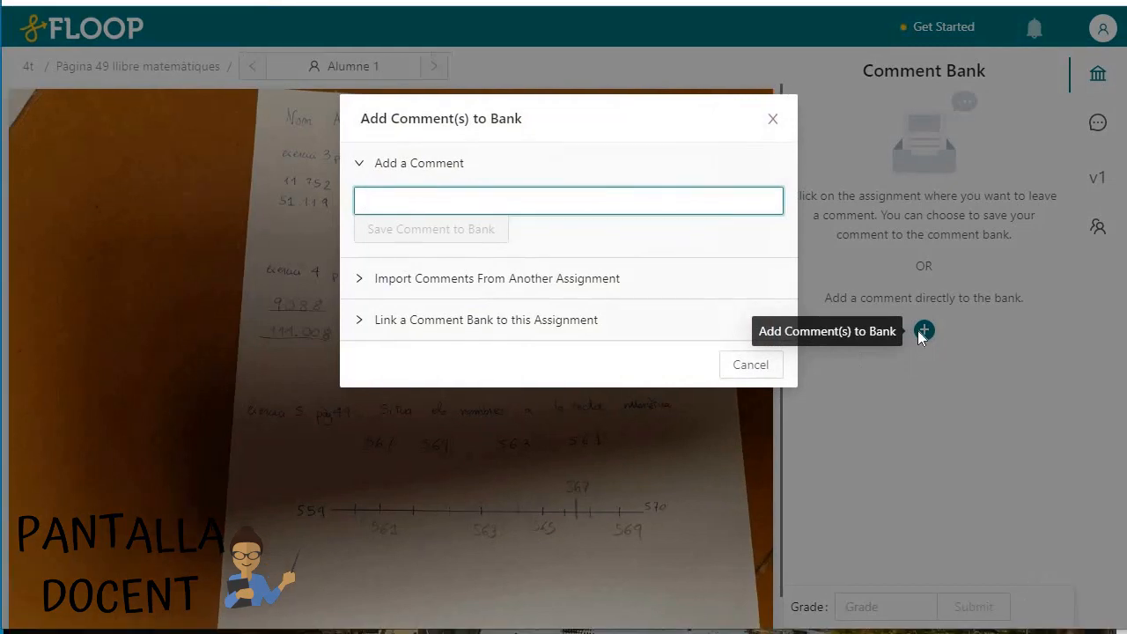
pyautogui.write('Bé')
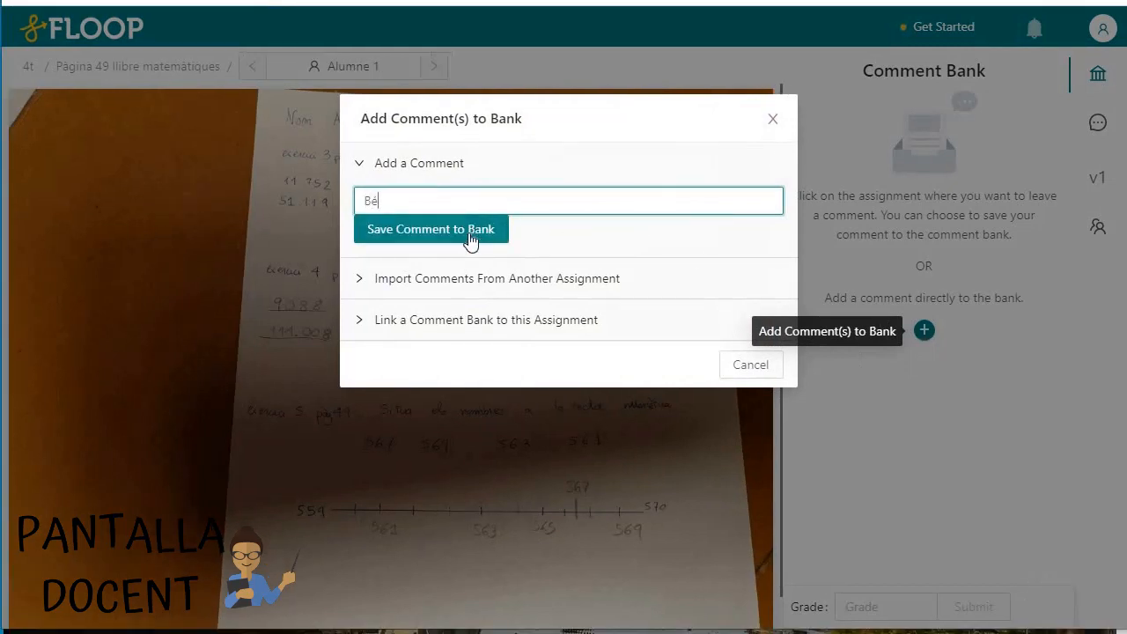
pyautogui.click(469, 236)
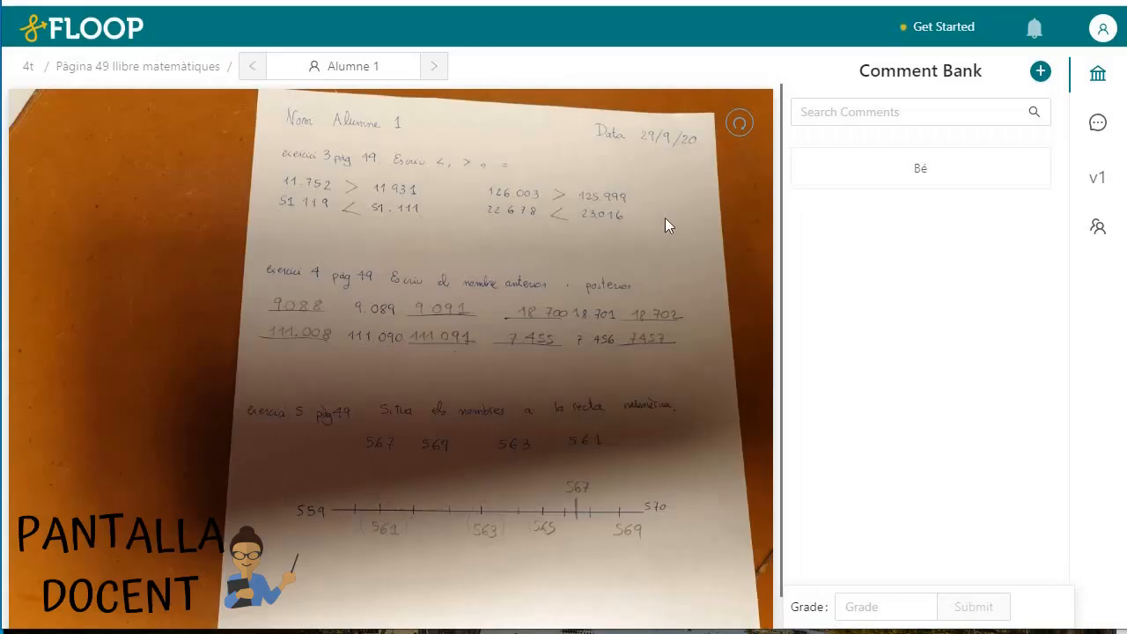
pyautogui.click(1040, 74)
pyautogui.write('Error!')
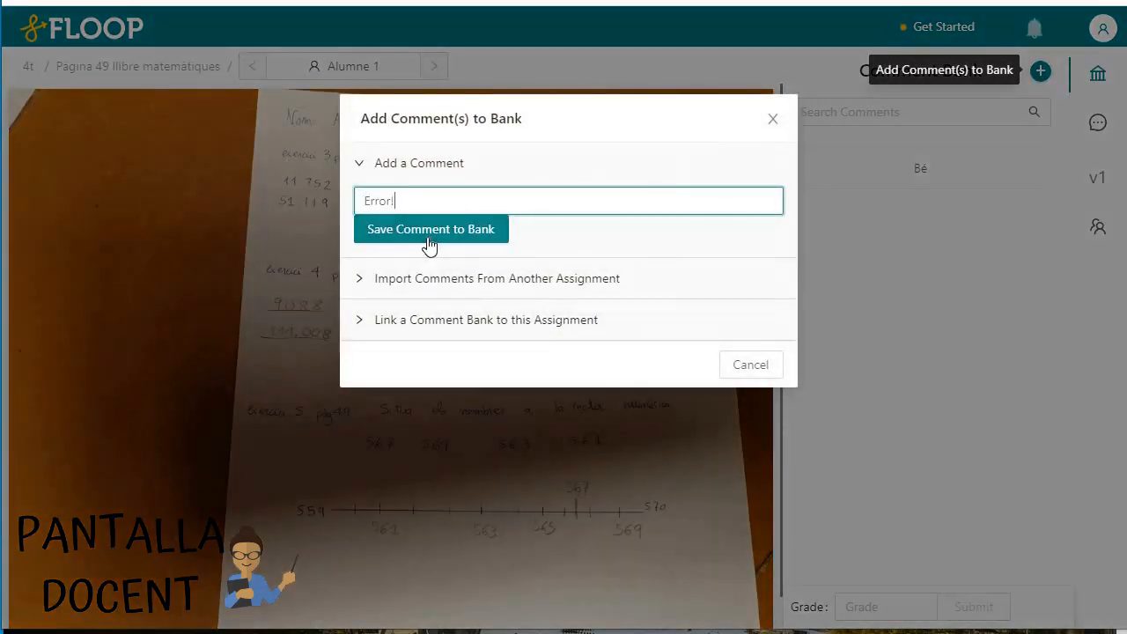
pyautogui.click(426, 231)
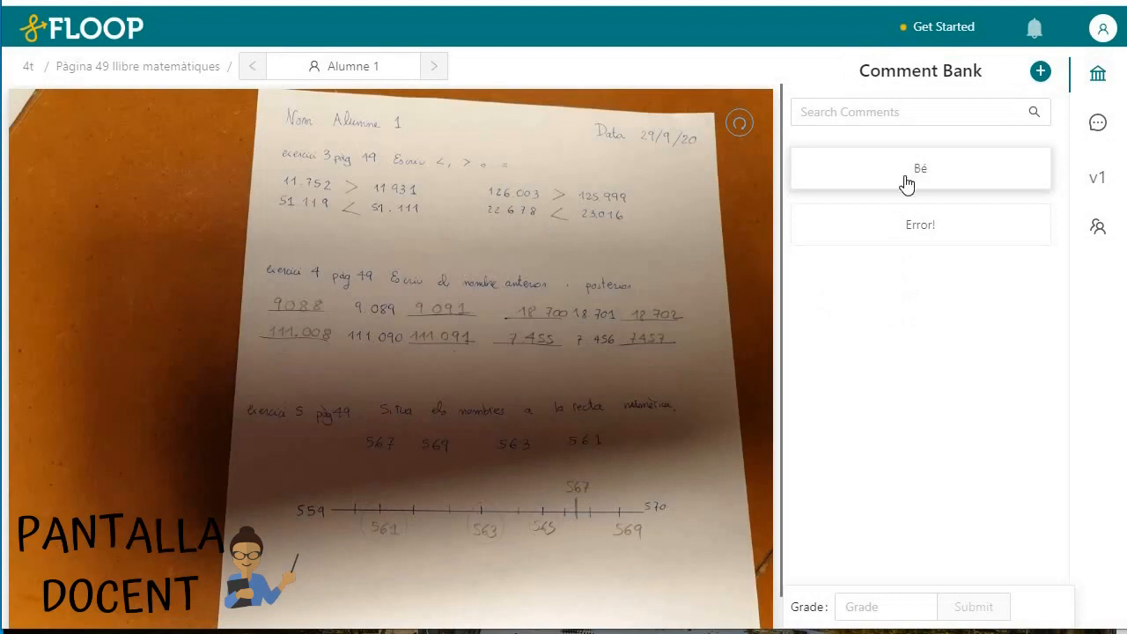
# - Mark 126.003 > 125.999 and 22.678 < 23.016 with the bank comment "Bé", and add the comment "<" on 11.752 > 11.931
pyautogui.moveTo(907, 183)
pyautogui.mouseDown()
pyautogui.moveTo(699, 199)
pyautogui.moveTo(632, 191)
pyautogui.mouseUp()
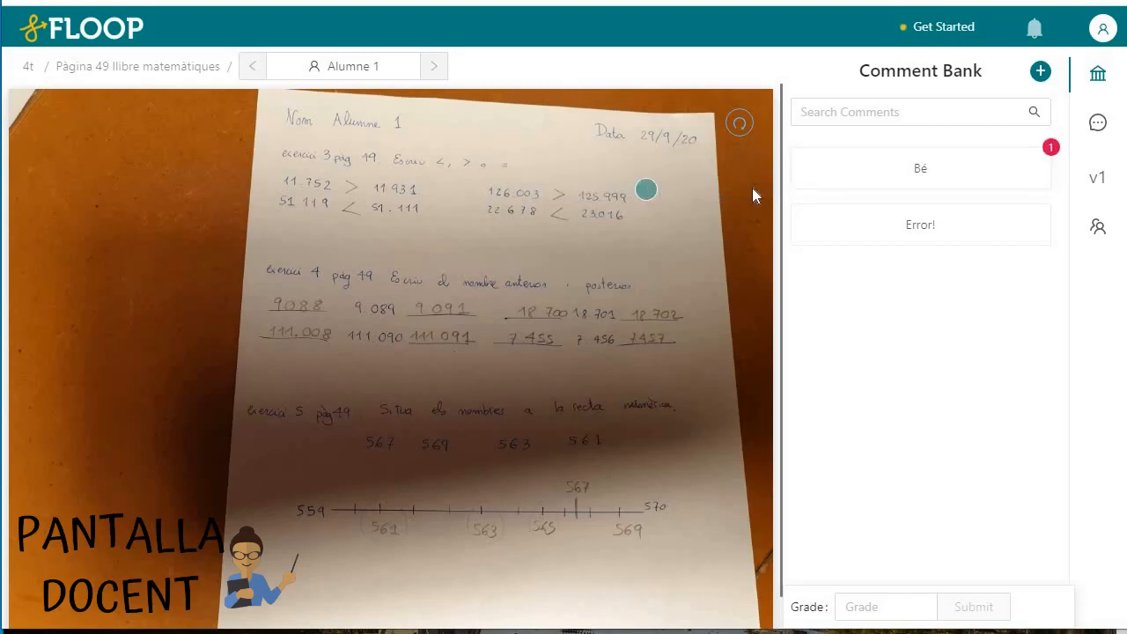
pyautogui.moveTo(941, 176)
pyautogui.mouseDown()
pyautogui.moveTo(775, 187)
pyautogui.moveTo(643, 219)
pyautogui.mouseUp()
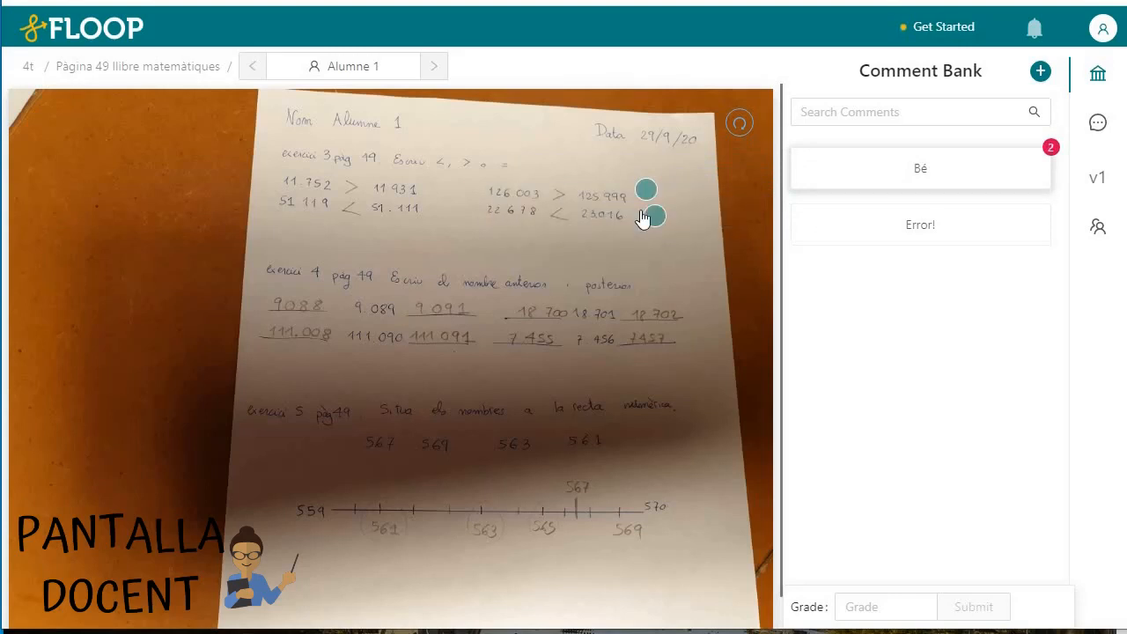
pyautogui.click(352, 185)
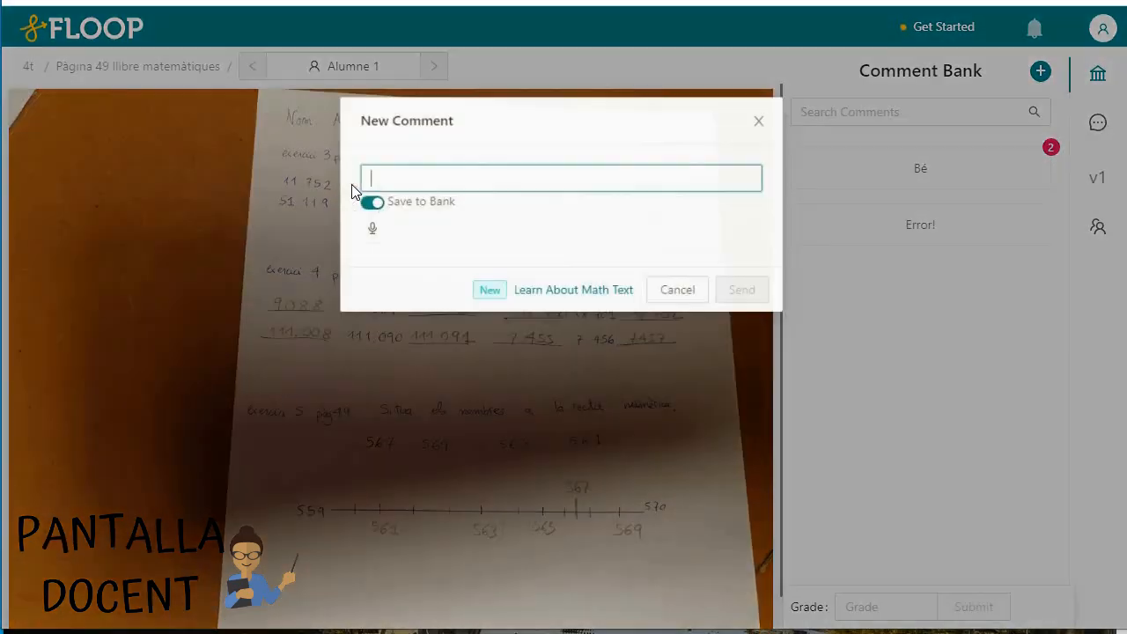
pyautogui.write('<')
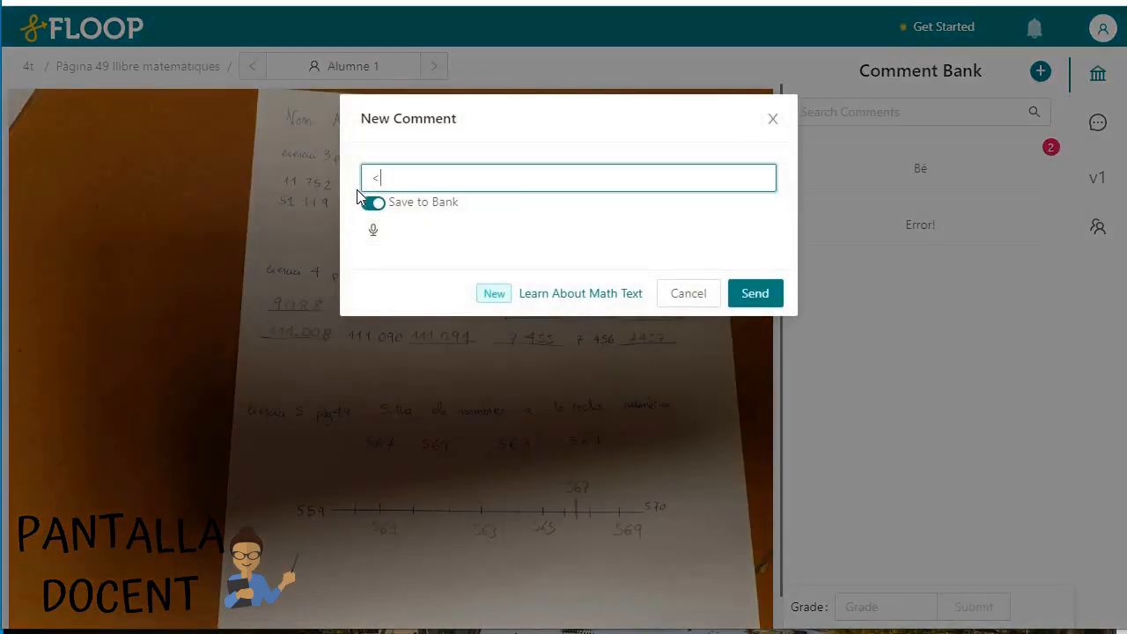
pyautogui.click(753, 298)
# - In exercise 4, add the comment "Torna-ho a pensar!" on the answer 9.091 and "N'estàs segur?" on the answer 111.008
pyautogui.click(384, 312)
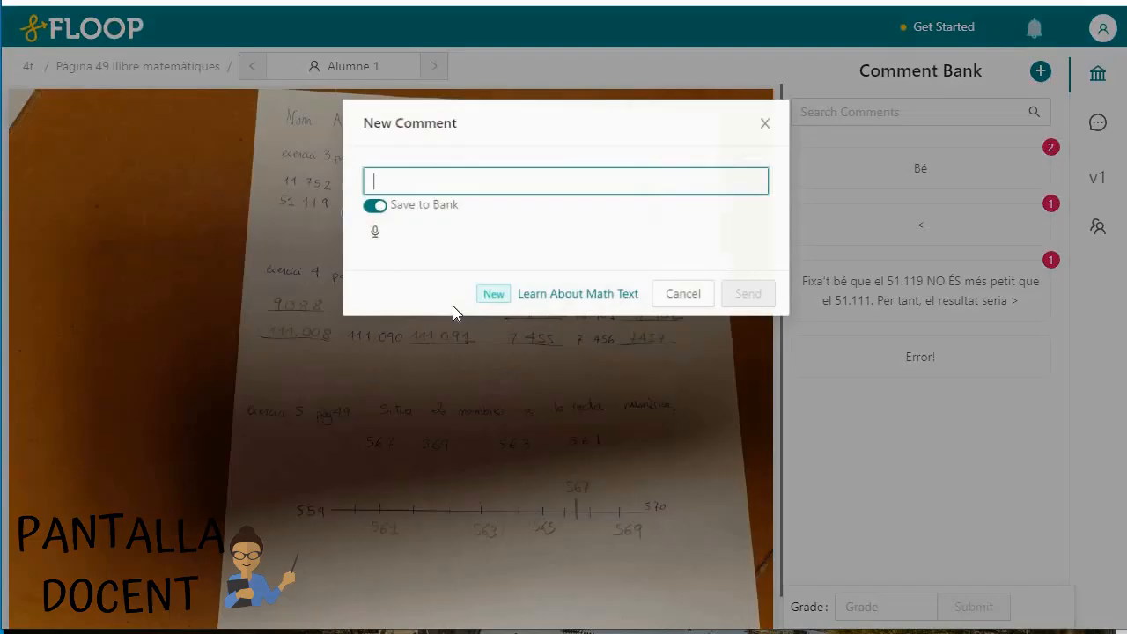
pyautogui.write('Torna-ho a pensar!')
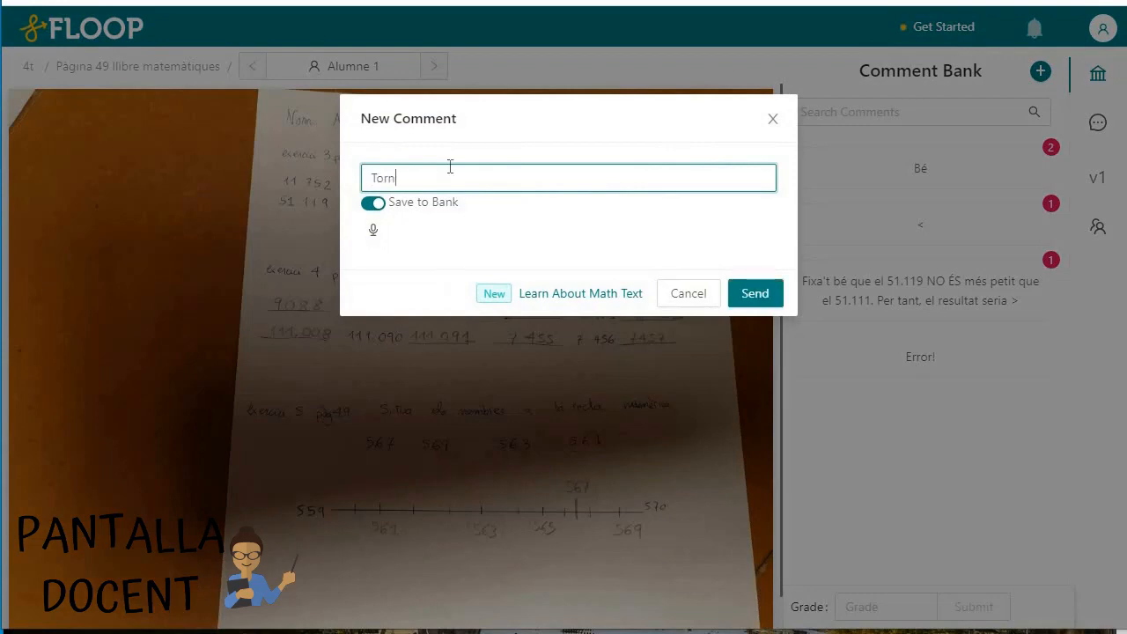
pyautogui.click(748, 296)
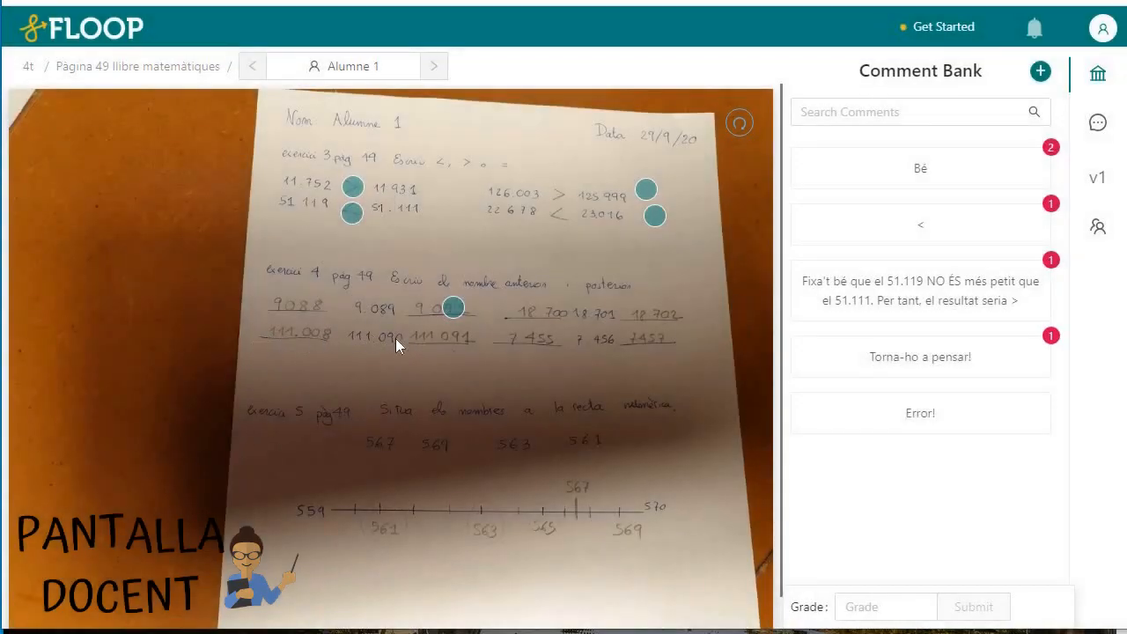
pyautogui.click(323, 338)
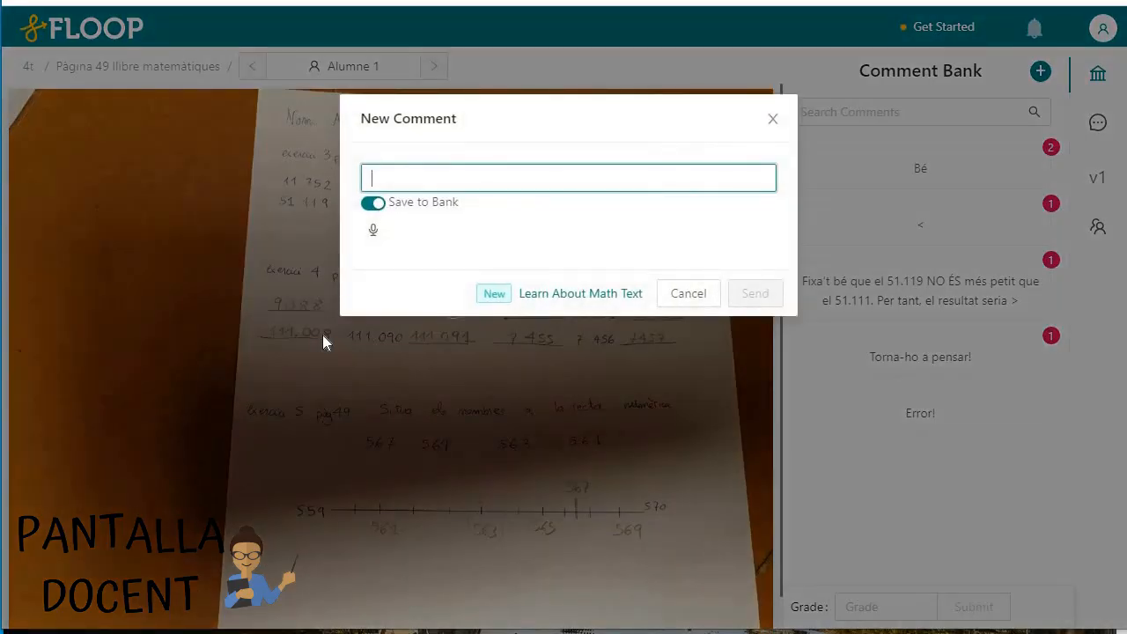
pyautogui.write("N'estàs segur?")
pyautogui.click(740, 294)
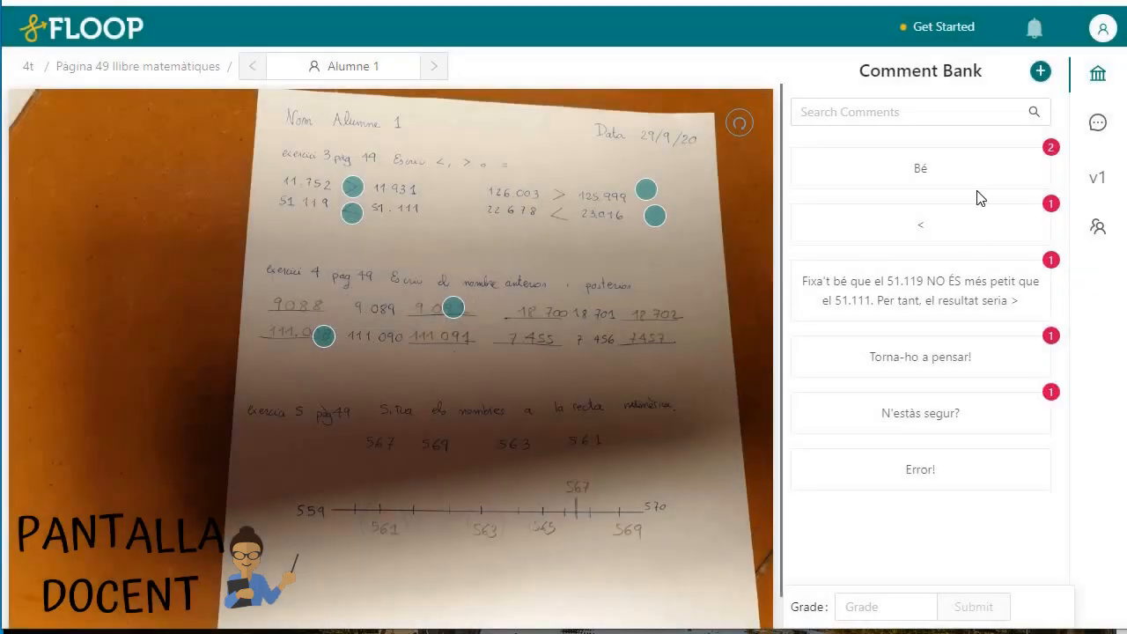
# - Place the bank comment "Bé" on the 7.456 row and comment "Aquest exercici l'hauries de tornar a fer" on the exercise 5 heading
pyautogui.moveTo(973, 181)
pyautogui.mouseDown()
pyautogui.moveTo(604, 327)
pyautogui.moveTo(593, 314)
pyautogui.moveTo(569, 345)
pyautogui.mouseUp()
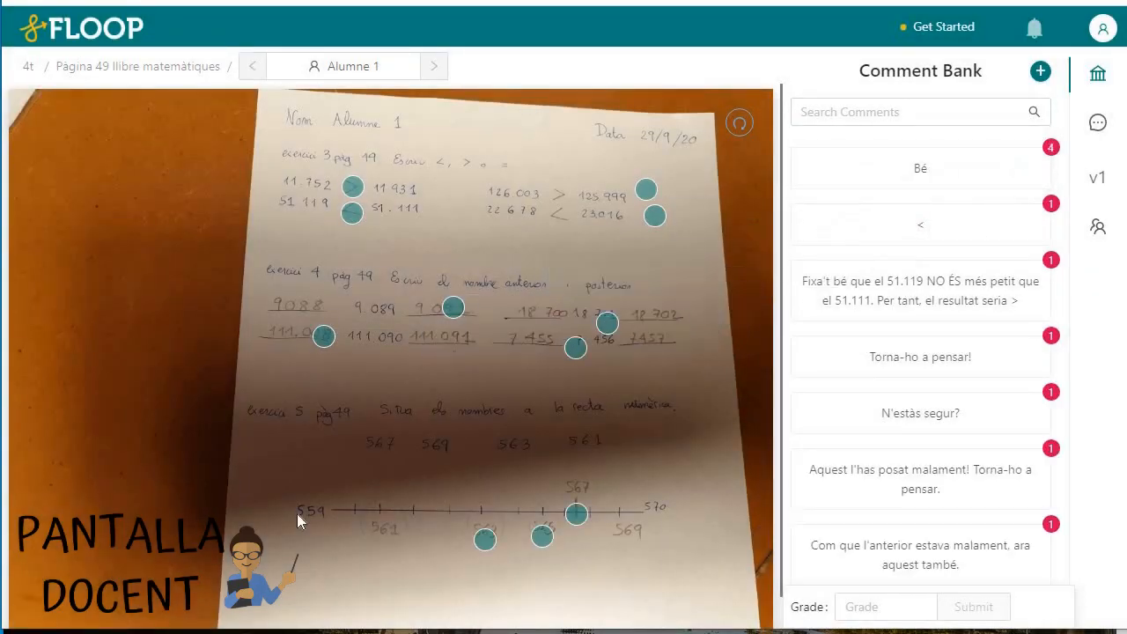
pyautogui.click(284, 415)
pyautogui.write('Aquest ')
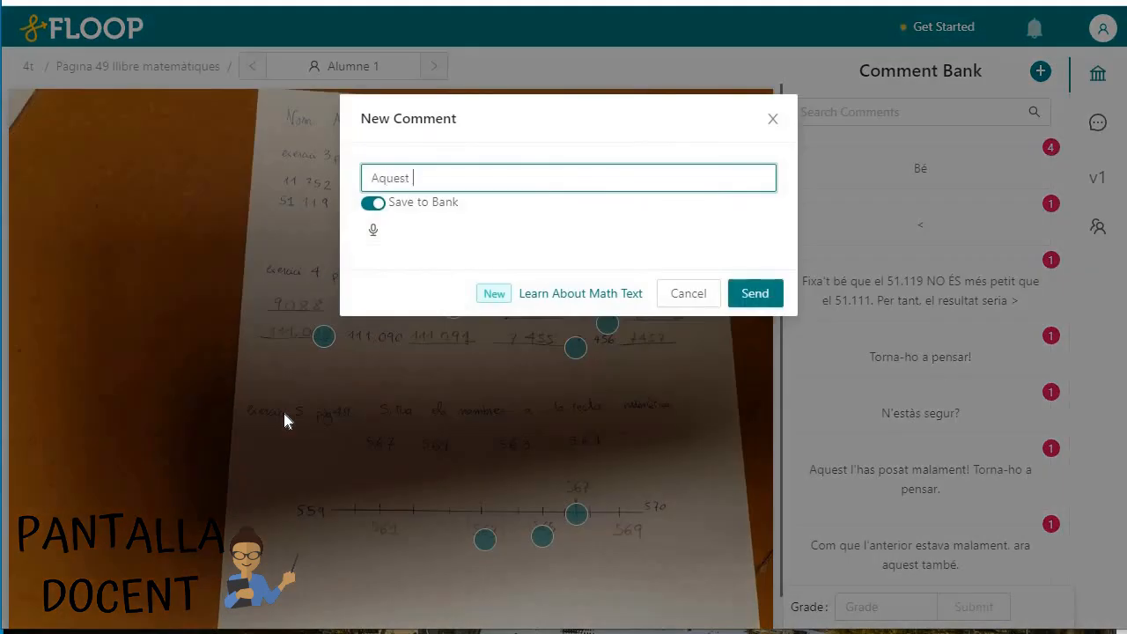
pyautogui.write("exercici l'hauries de tornar a fer")
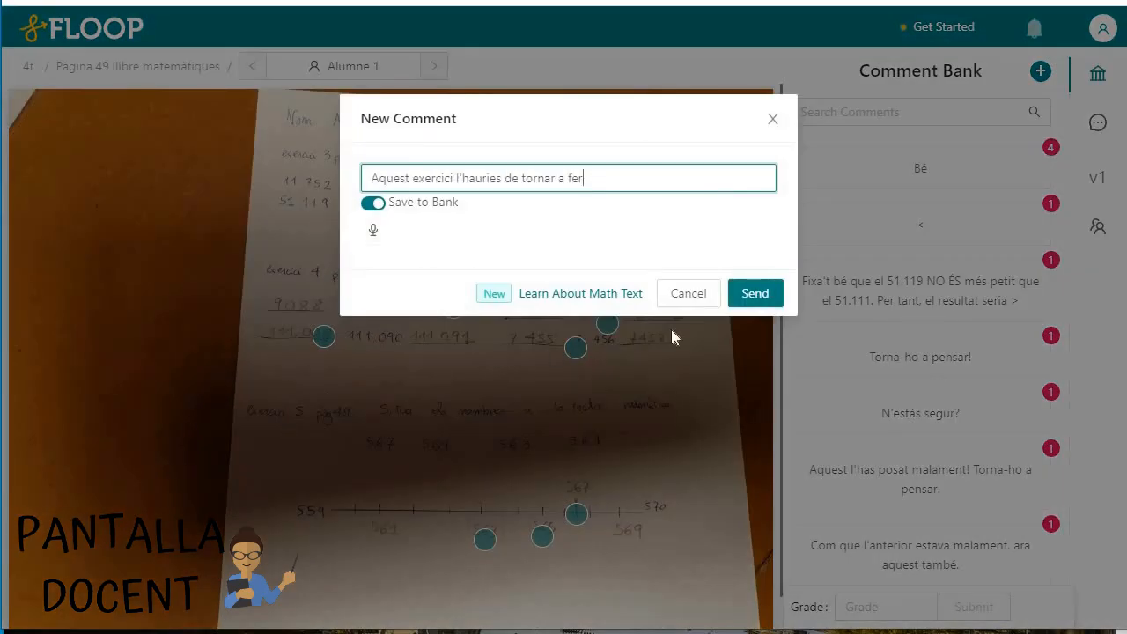
pyautogui.click(749, 295)
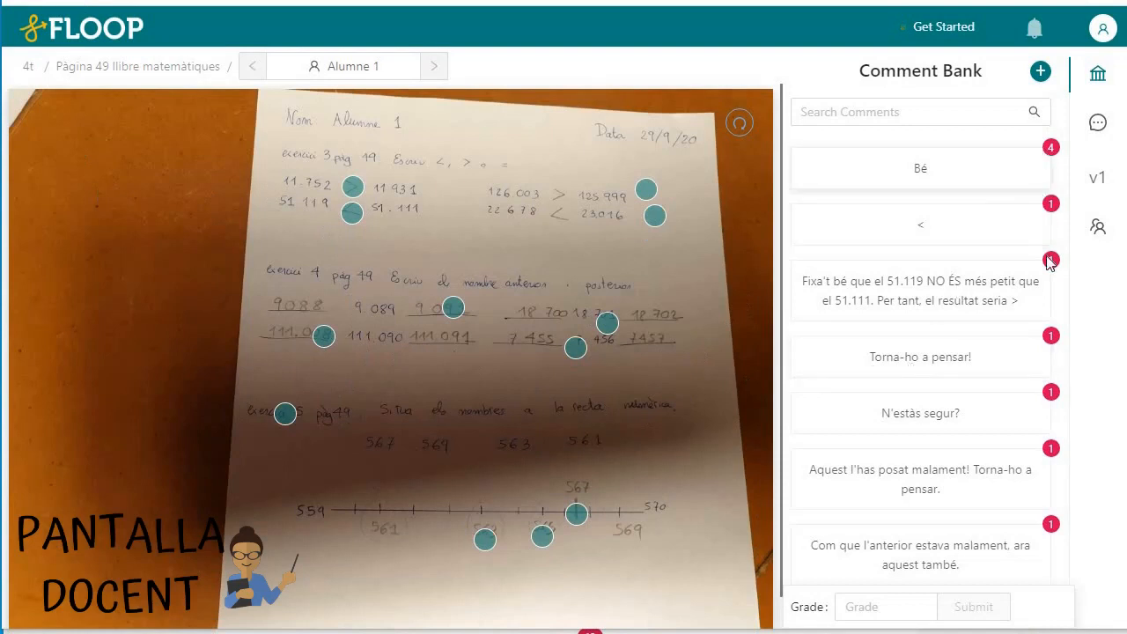
# - Review the submission's conversation threads and delete the comment "Aquest exercici l'hauries de tornar a fer"
pyautogui.click(1098, 125)
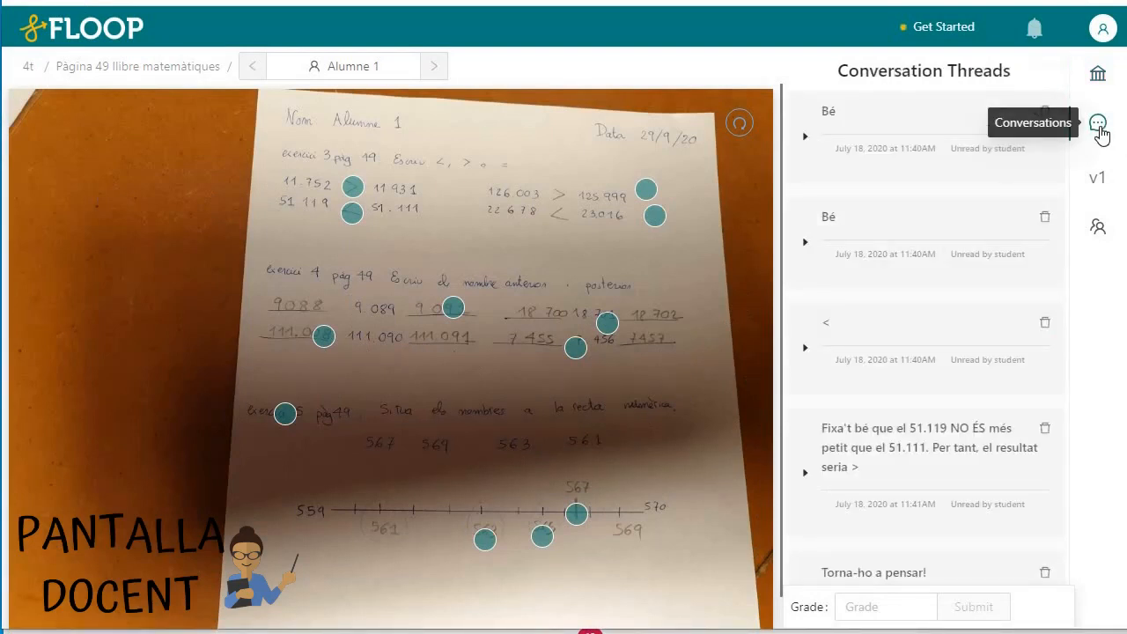
pyautogui.scroll(-6, 880, 460)
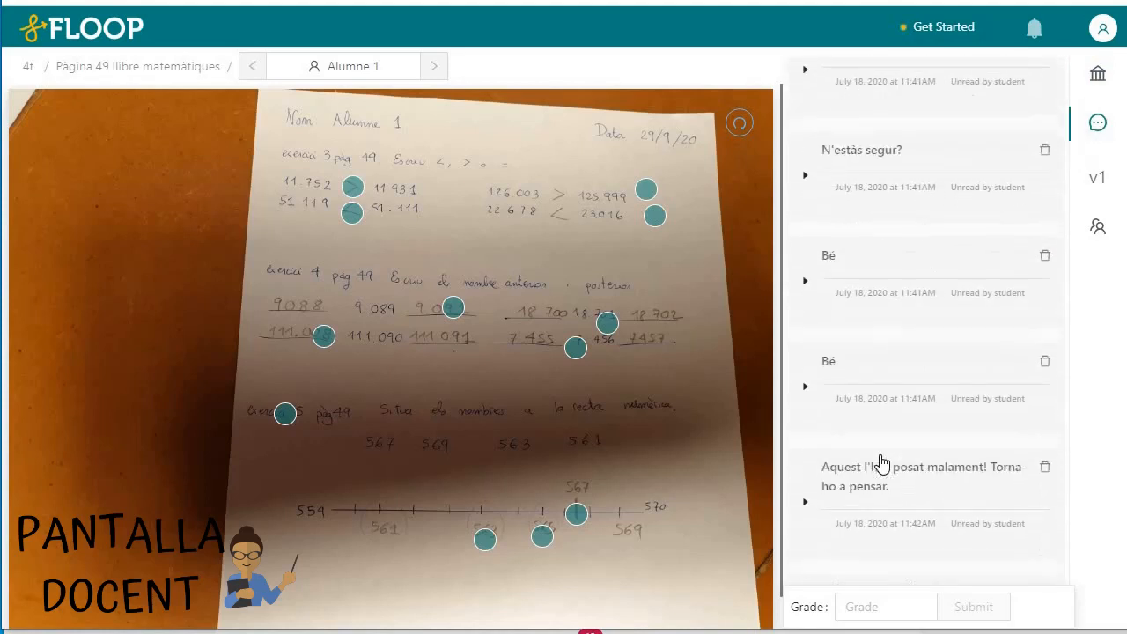
pyautogui.scroll(-4, 881, 461)
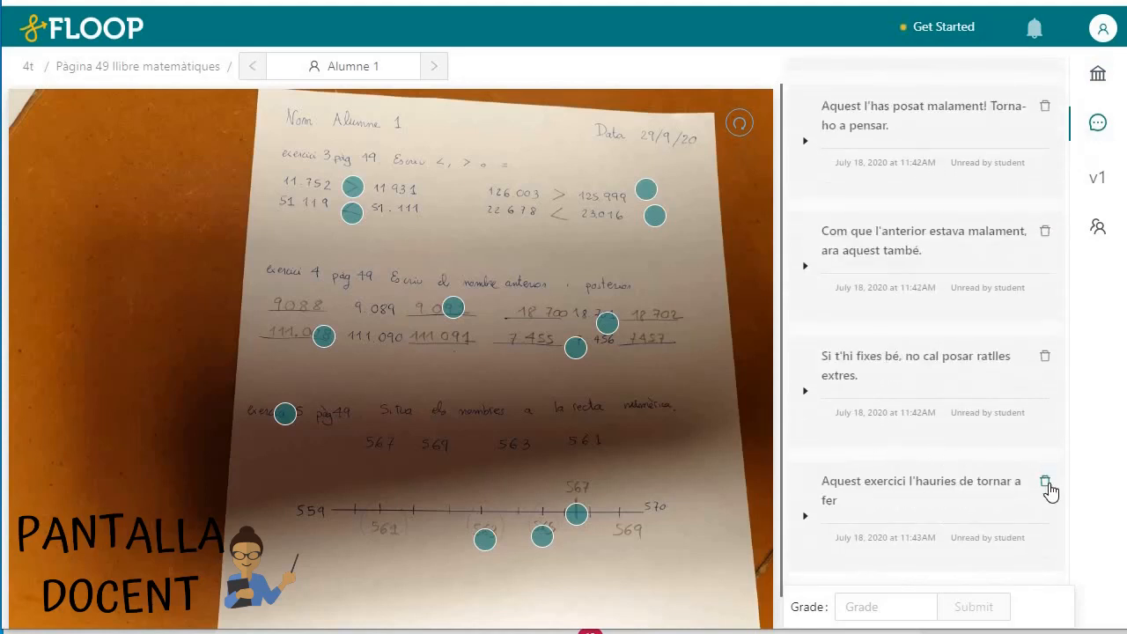
pyautogui.click(1045, 482)
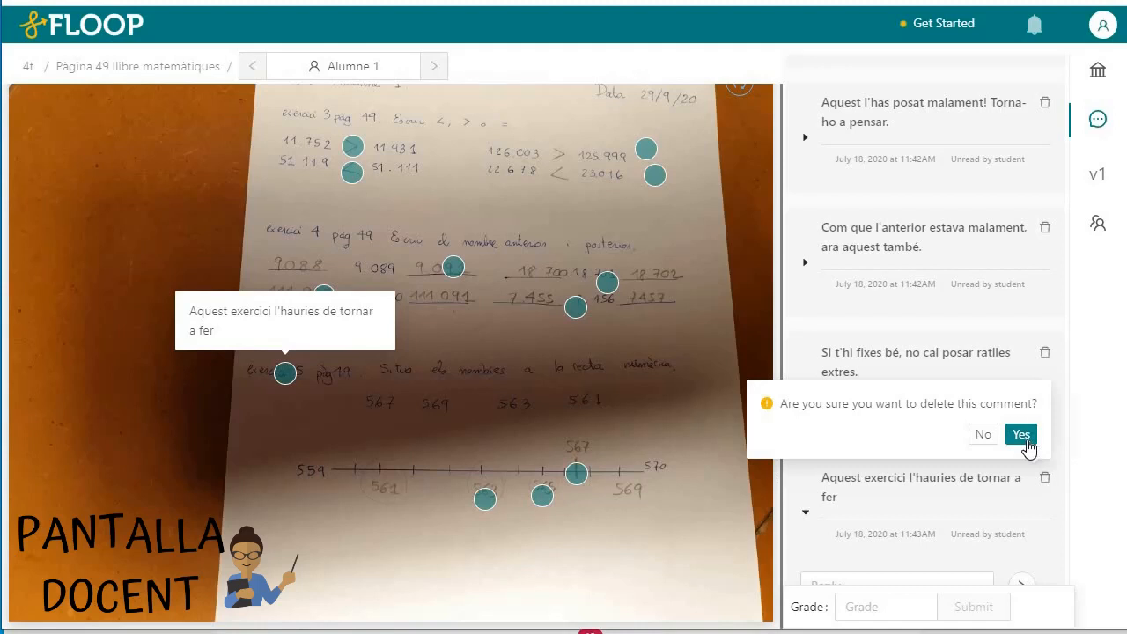
pyautogui.click(1021, 435)
# - Grade Alumne 1's submission with a 5 and submit the grade
pyautogui.write('5')
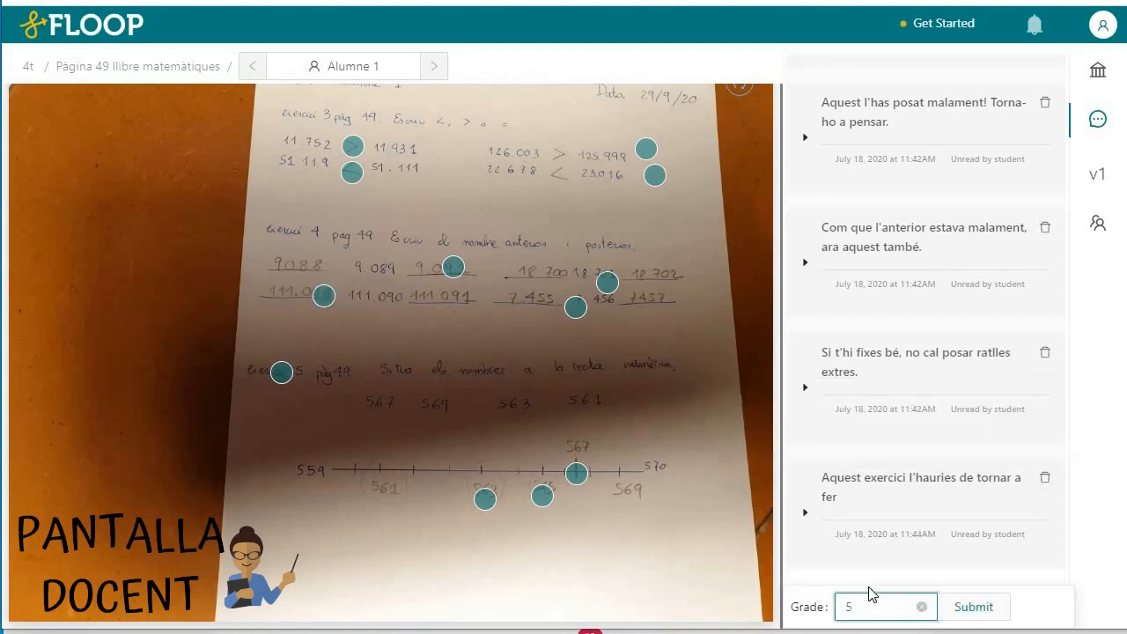
pyautogui.click(985, 608)
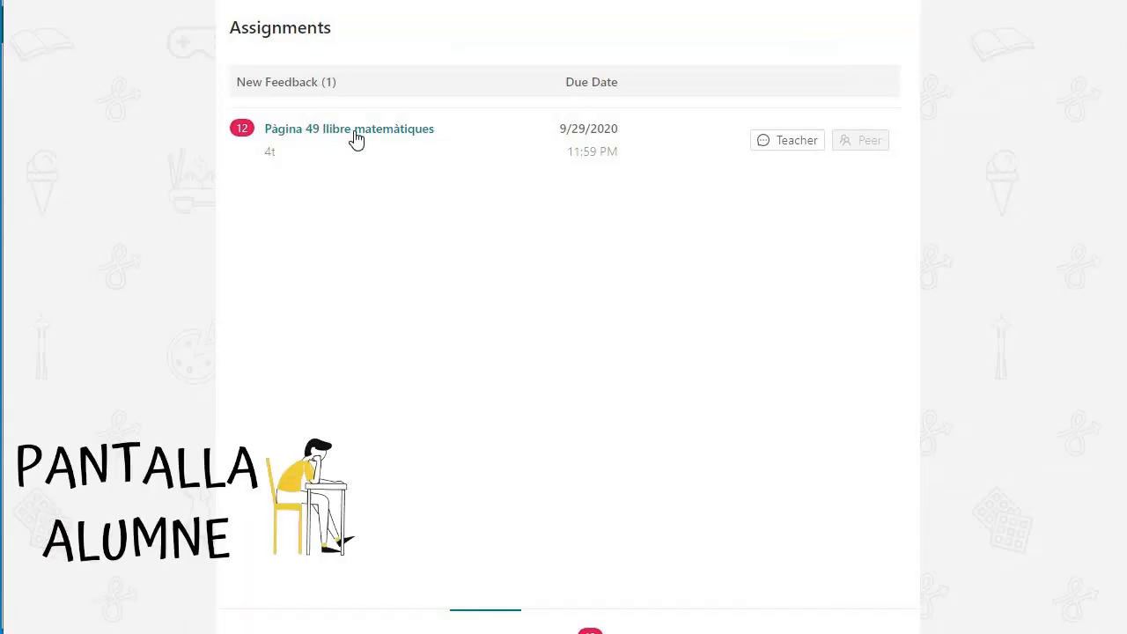
# - In the student account, open the teacher's feedback for "Pàgina 49 llibre matemàtiques" and reply "És veritat!" to the "<" comment
pyautogui.click(355, 132)
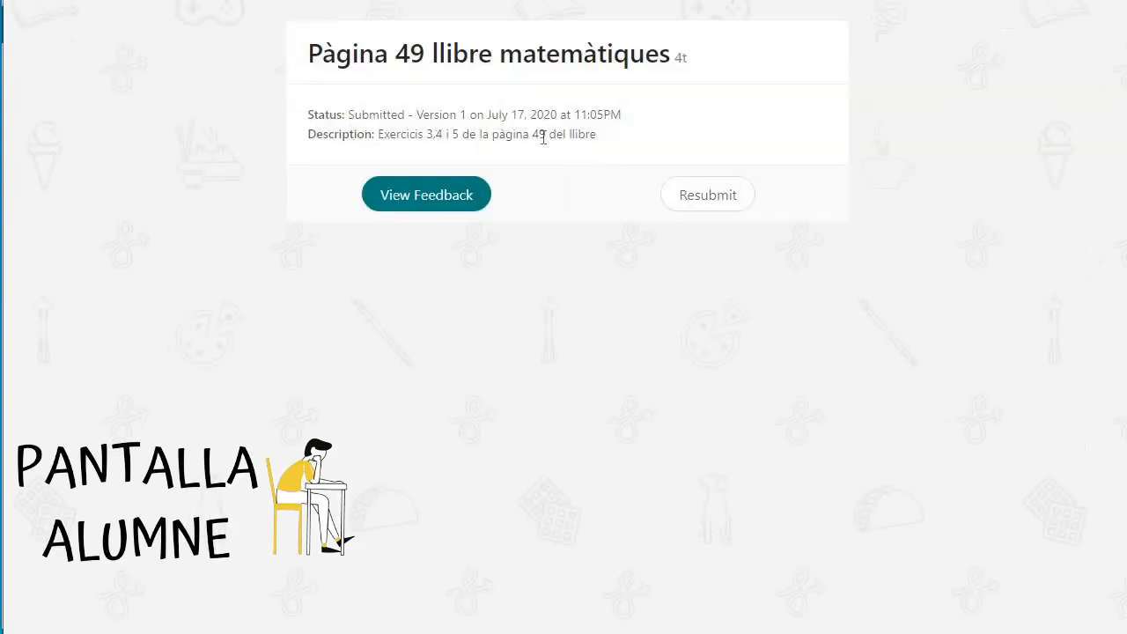
pyautogui.click(418, 203)
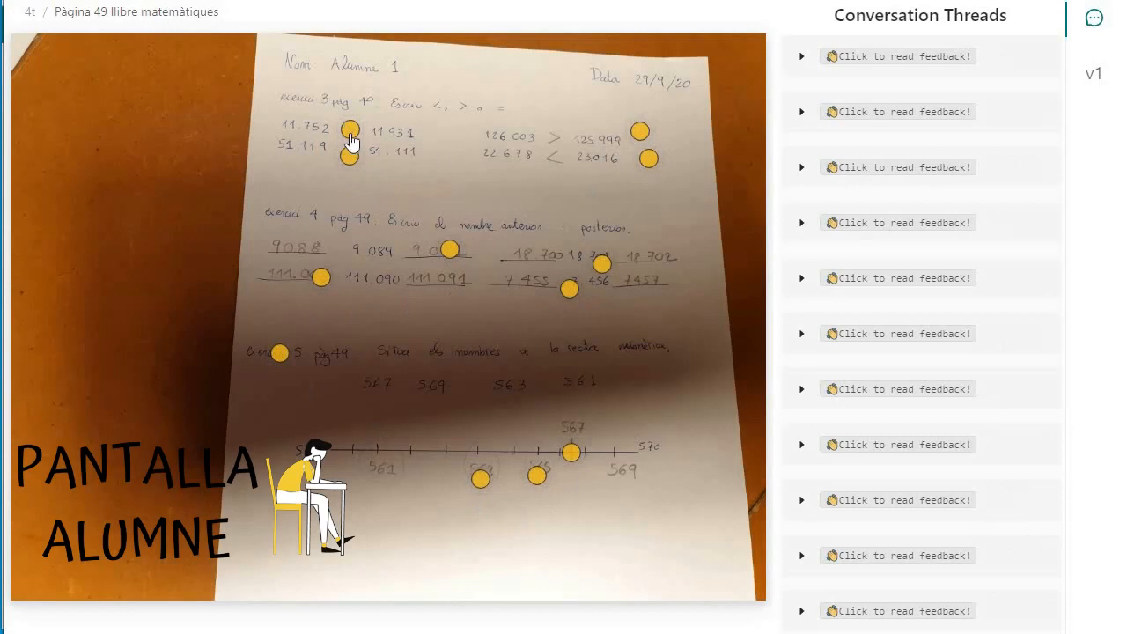
pyautogui.click(350, 132)
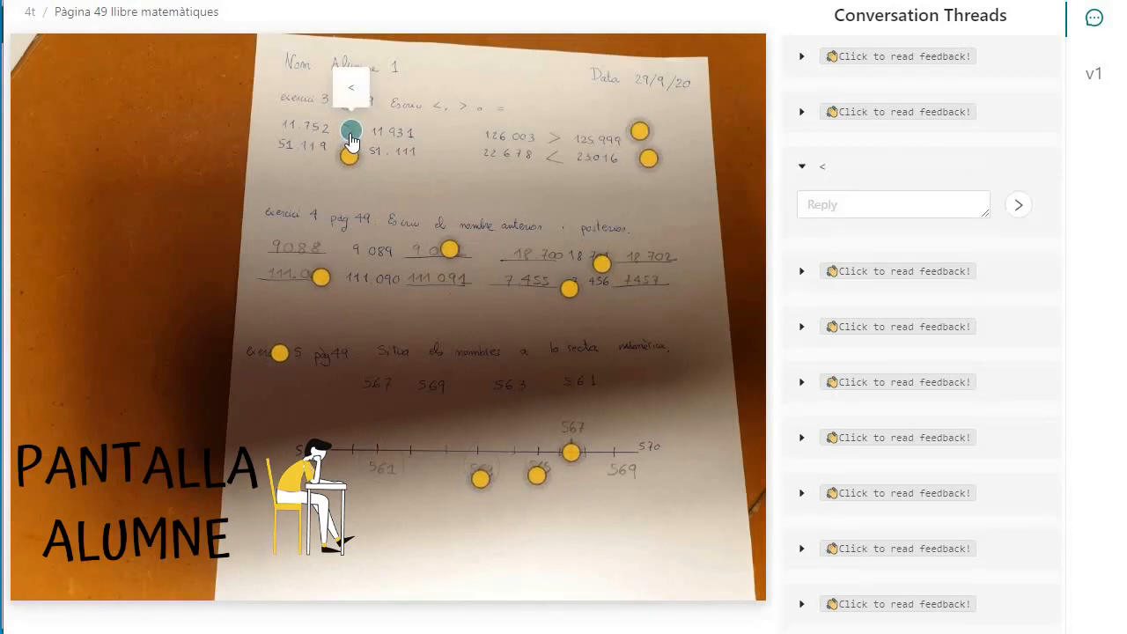
pyautogui.click(828, 204)
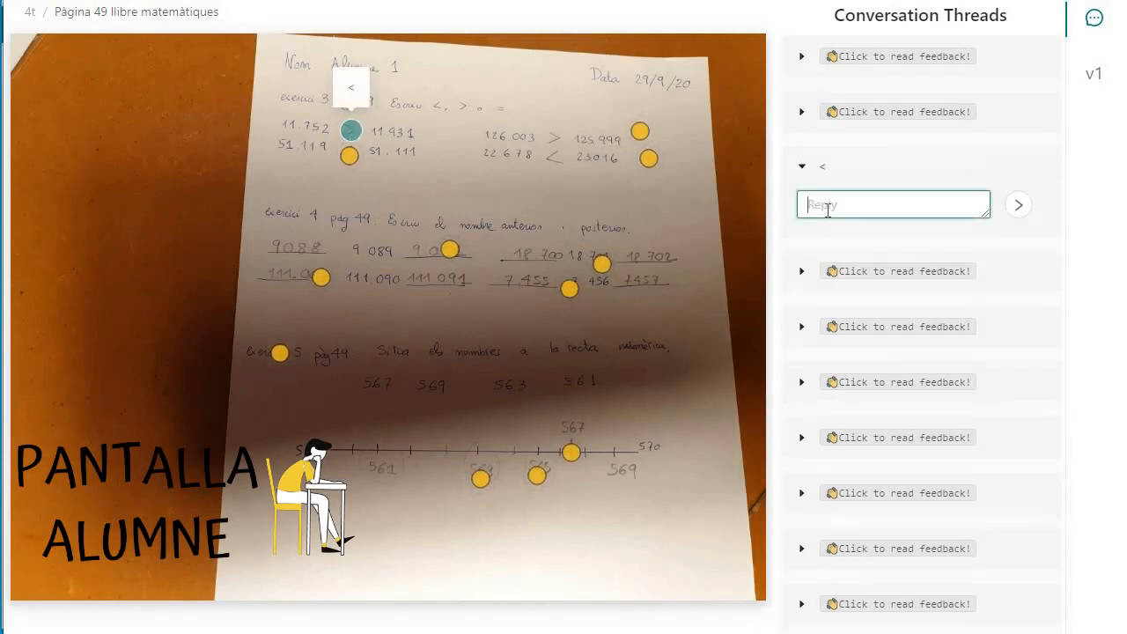
pyautogui.write('És veritat!')
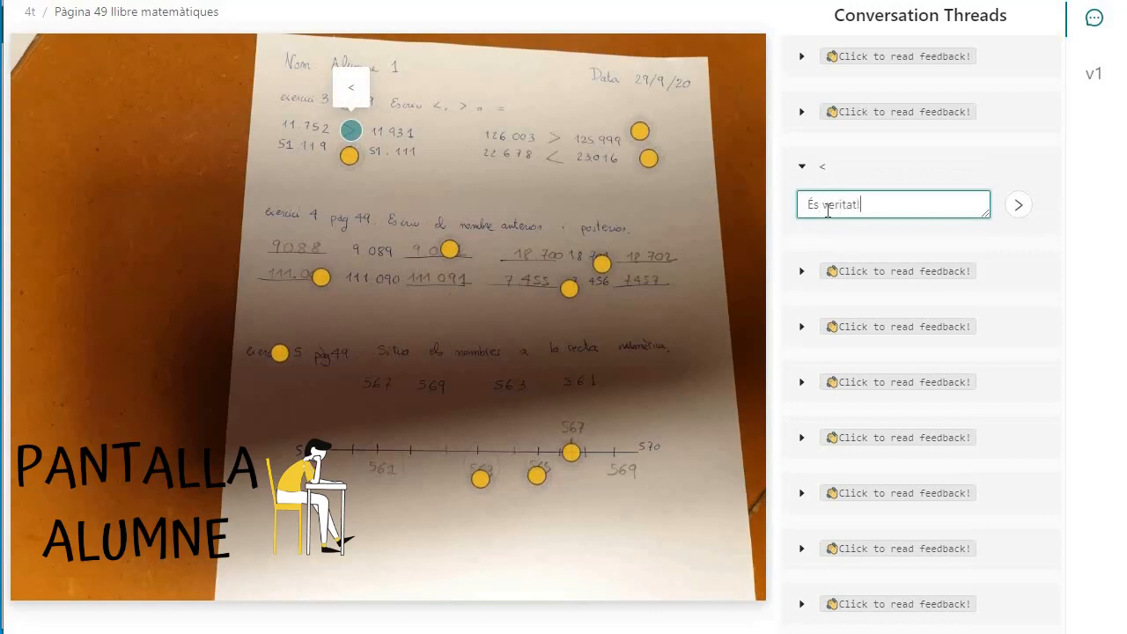
pyautogui.click(1022, 208)
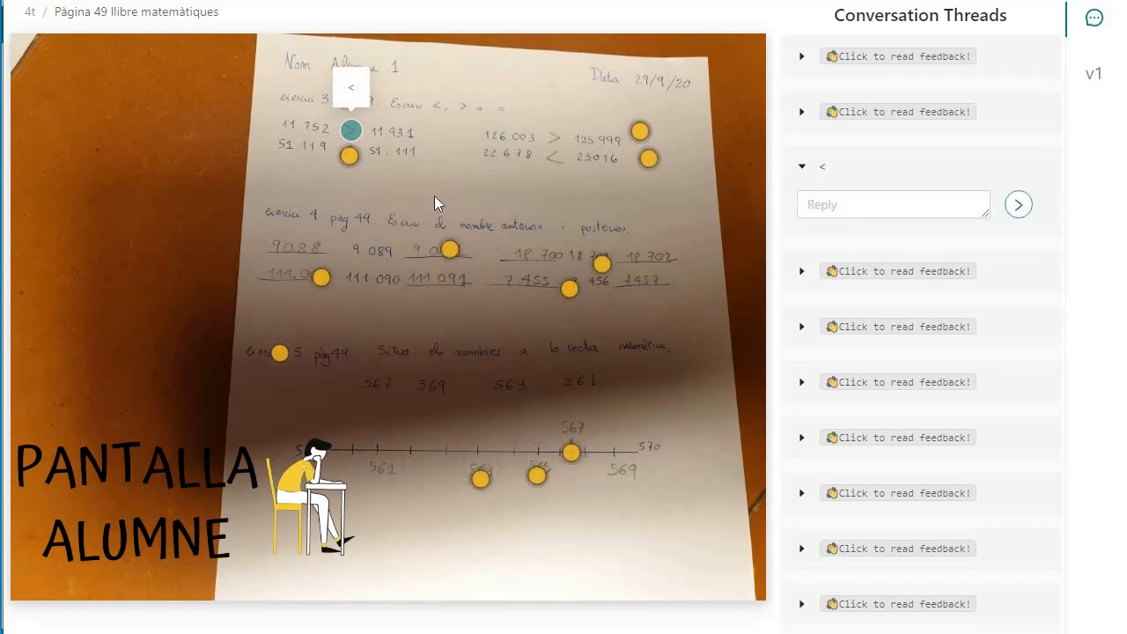
# - Read the teacher's comments on 51.119 < 51.111, the 7.456 row and the exercise 5 heading
pyautogui.click(349, 157)
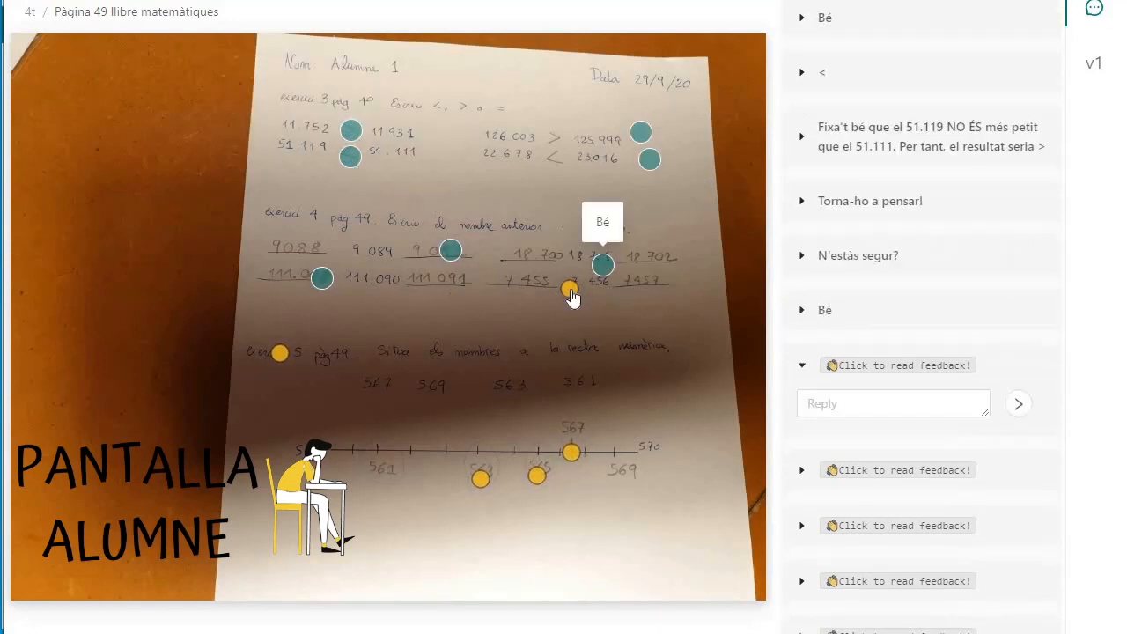
pyautogui.click(570, 290)
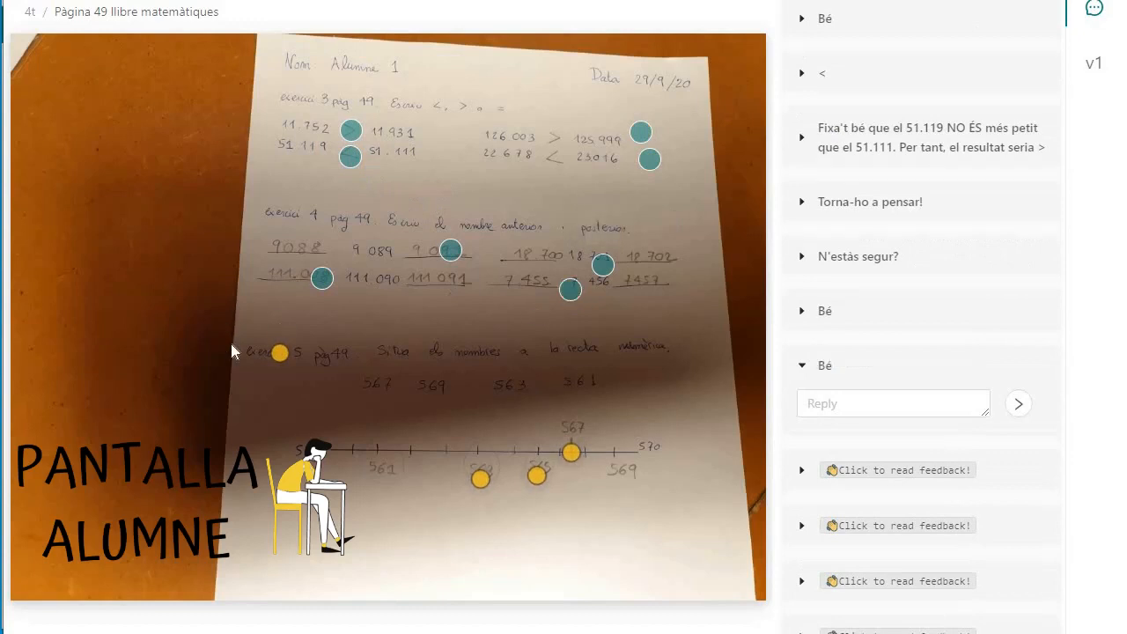
pyautogui.click(279, 356)
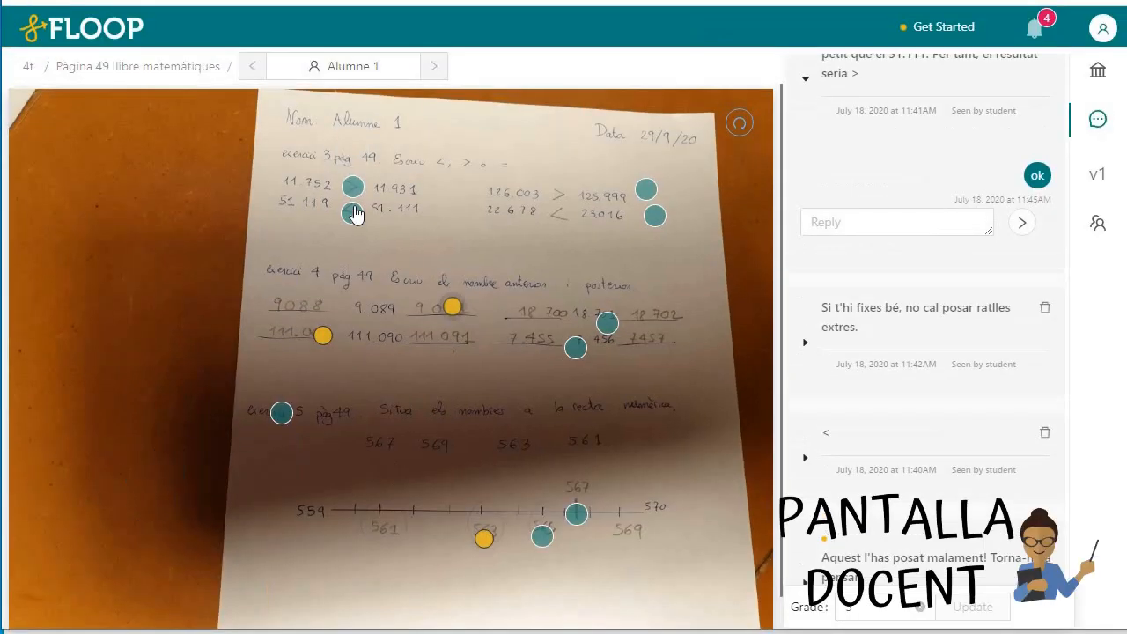
# - In the teacher account, read the student's reply on 51.119 < 51.111 and answer "Ara sí! Molt bé!" in the "Torna-ho a pensar!" thread
pyautogui.click(353, 214)
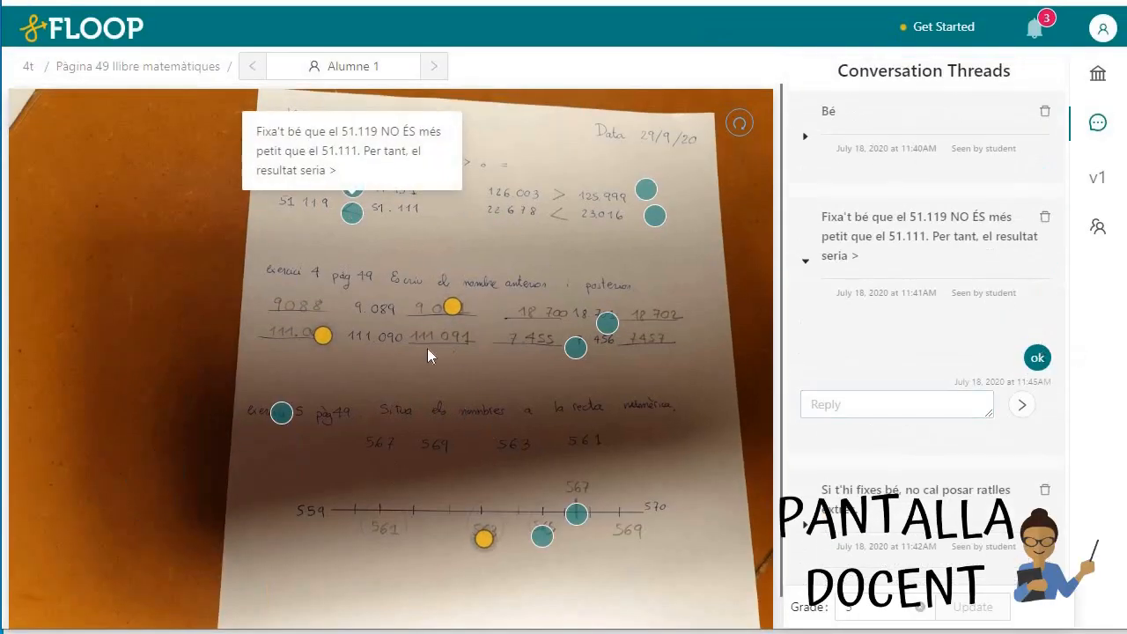
pyautogui.click(454, 308)
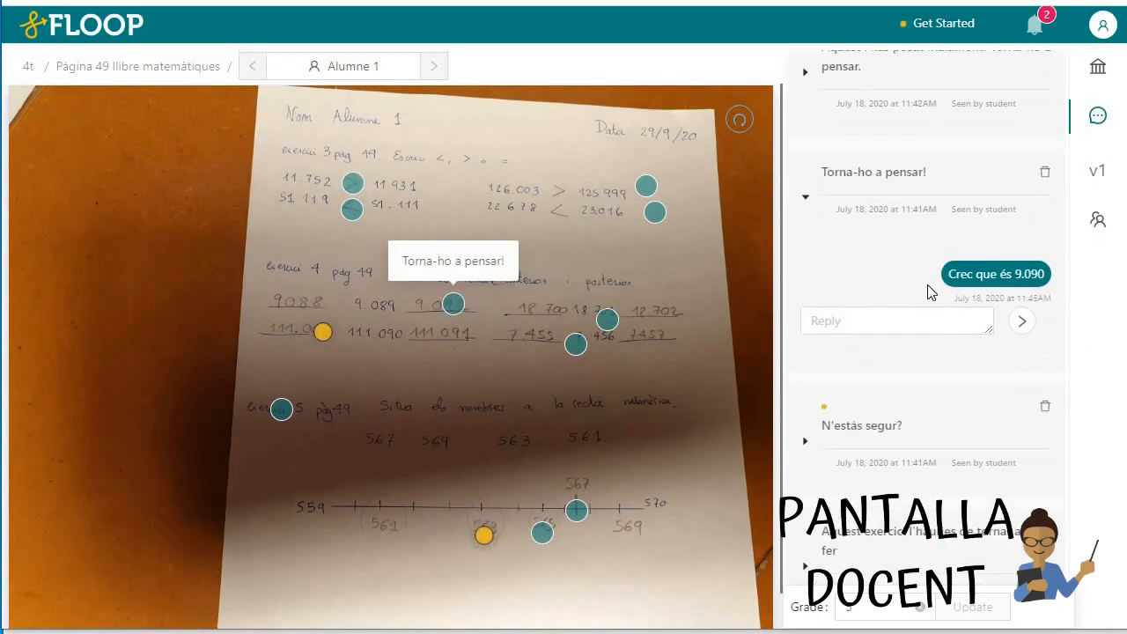
pyautogui.click(870, 322)
pyautogui.write('Ara sí')
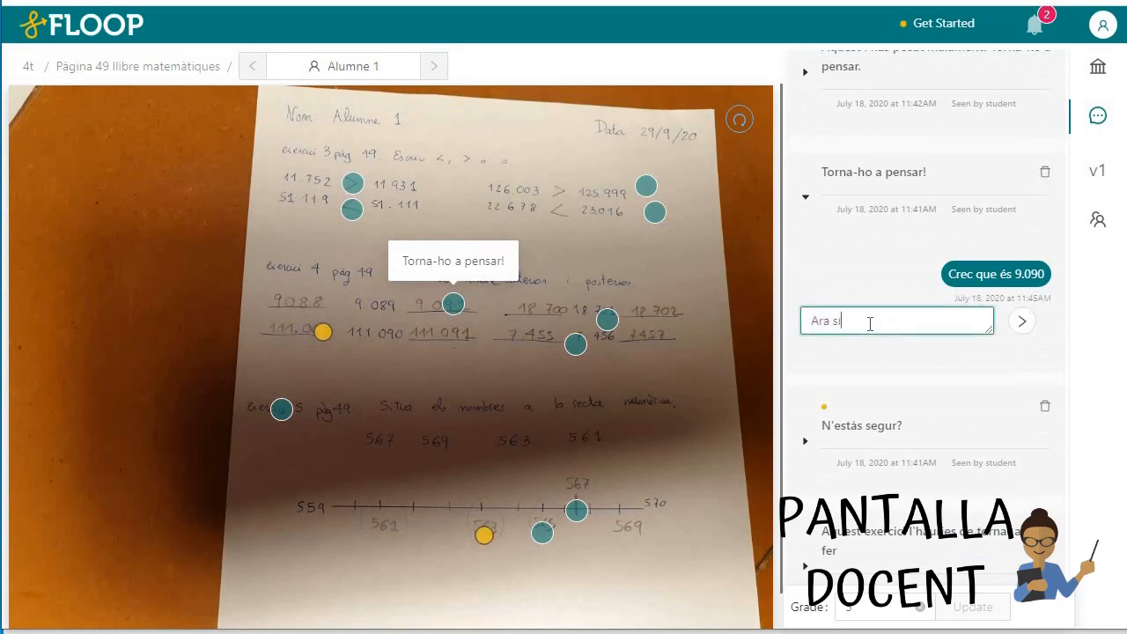
pyautogui.write('! Molt bé!')
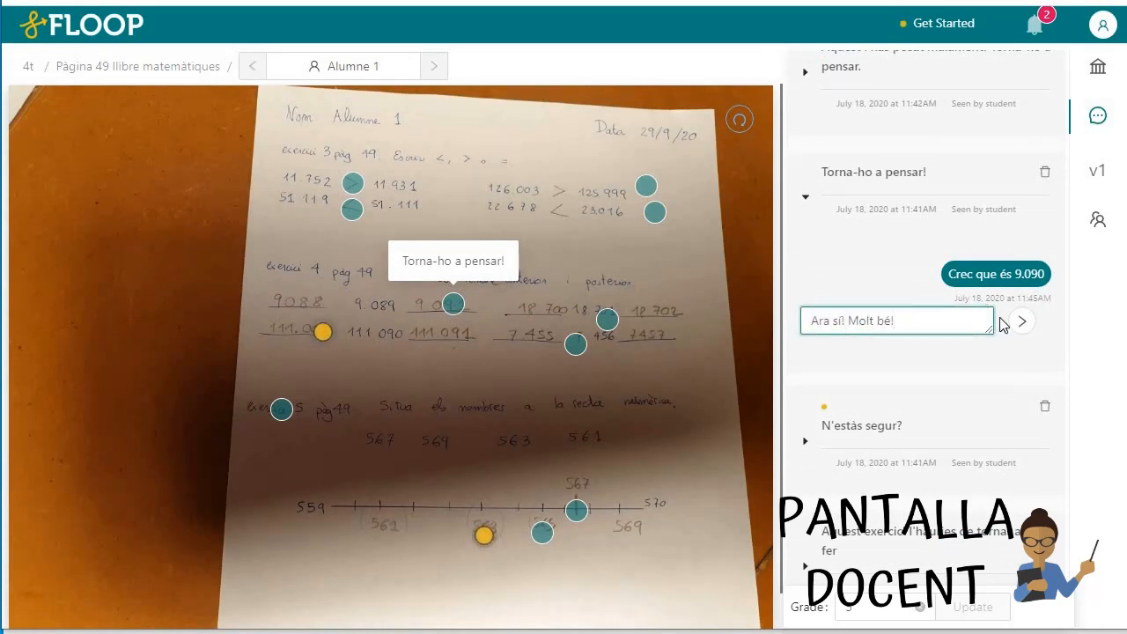
pyautogui.click(1021, 321)
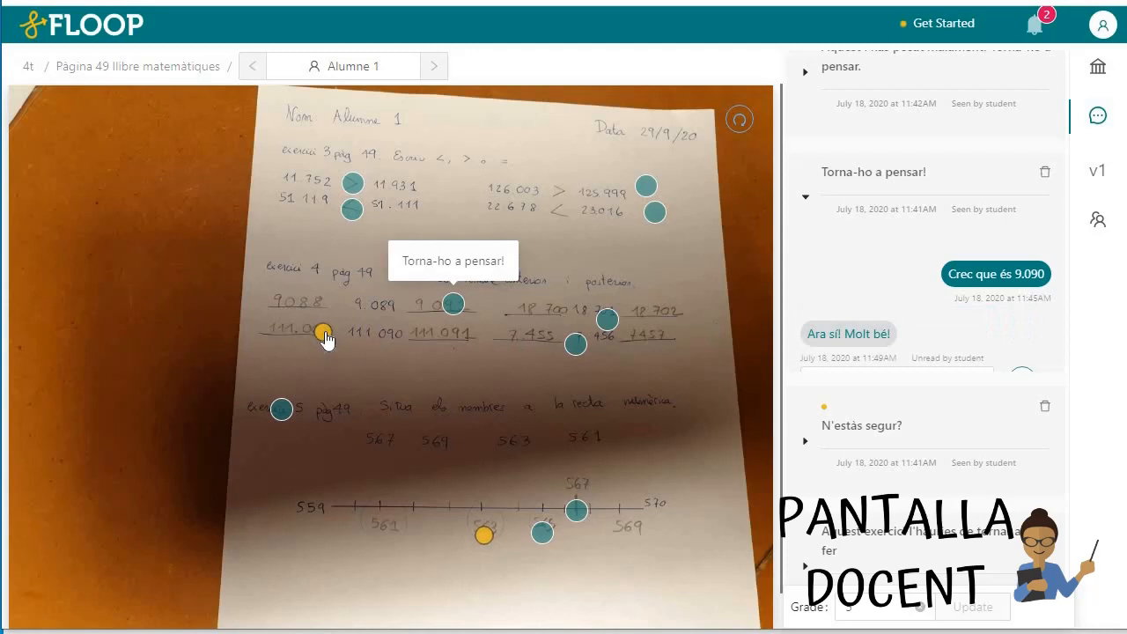
# - Open the student's reply to the "N'estàs segur?" comment and write the answer "Molt bé"
pyautogui.click(324, 334)
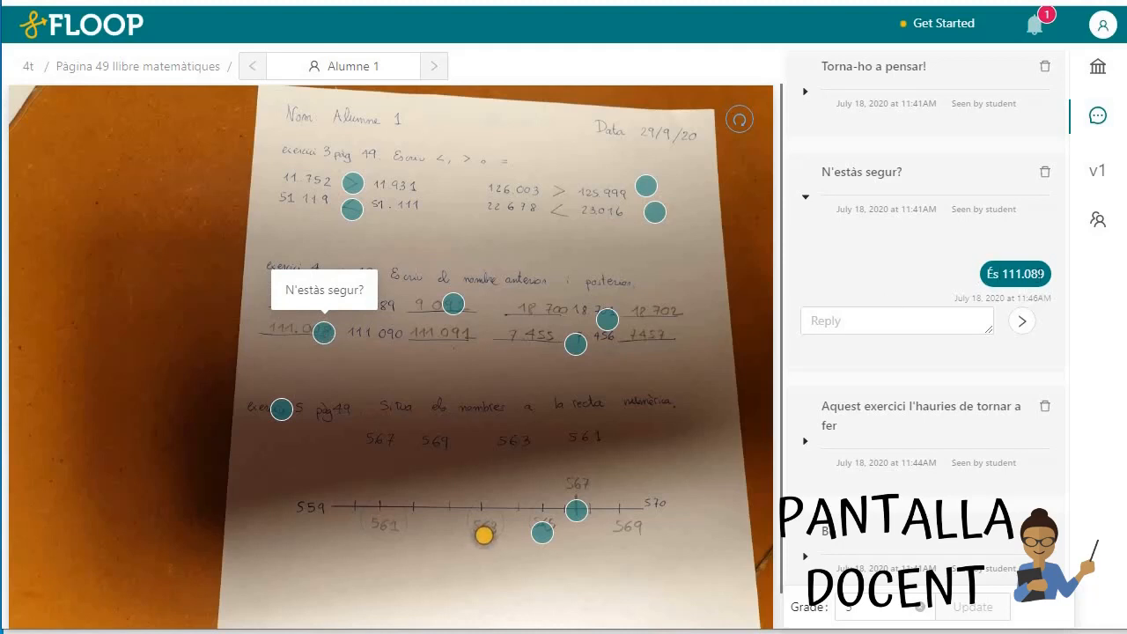
pyautogui.click(899, 320)
pyautogui.write('Molt')
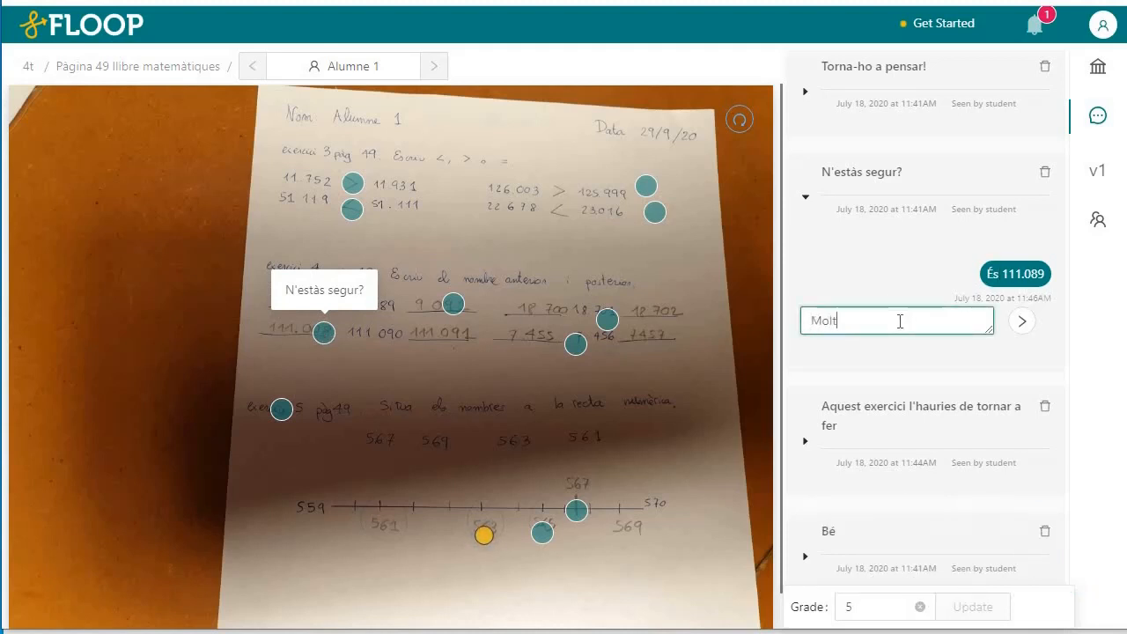
pyautogui.write(' bé')
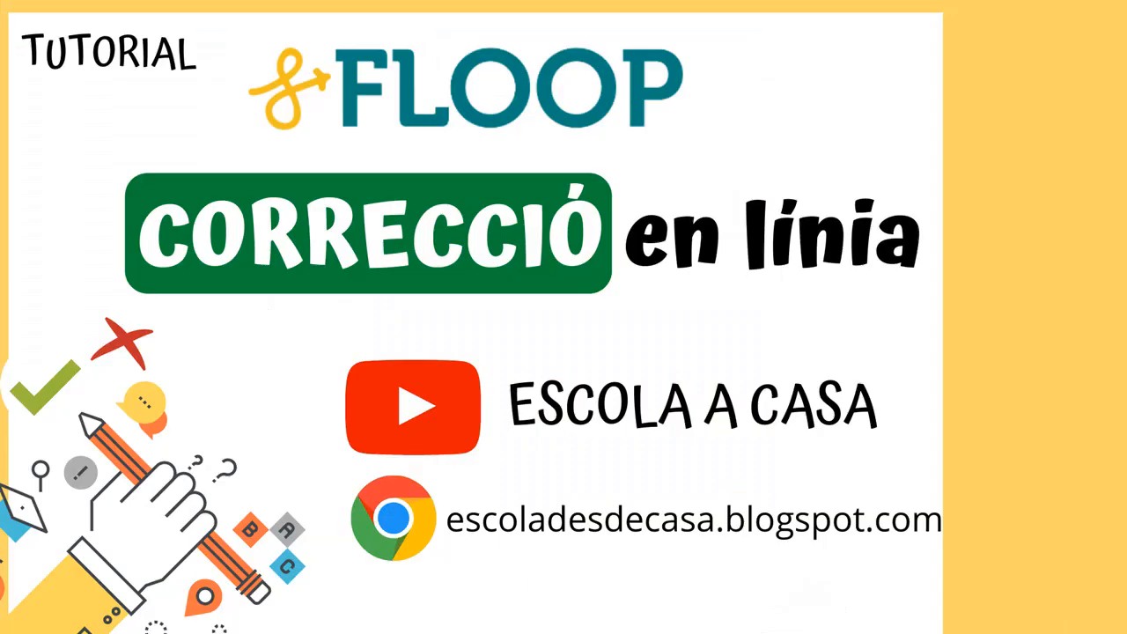